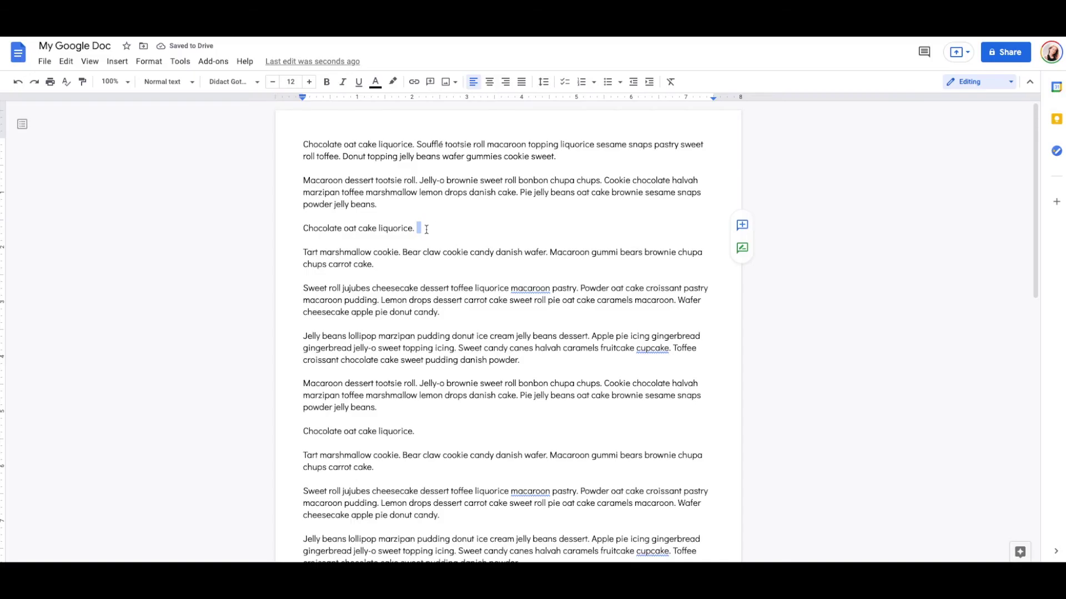
Select the line 'Chocolate oat cake liquorice.' in the Google Doc.
drag(426, 230, 299, 228)
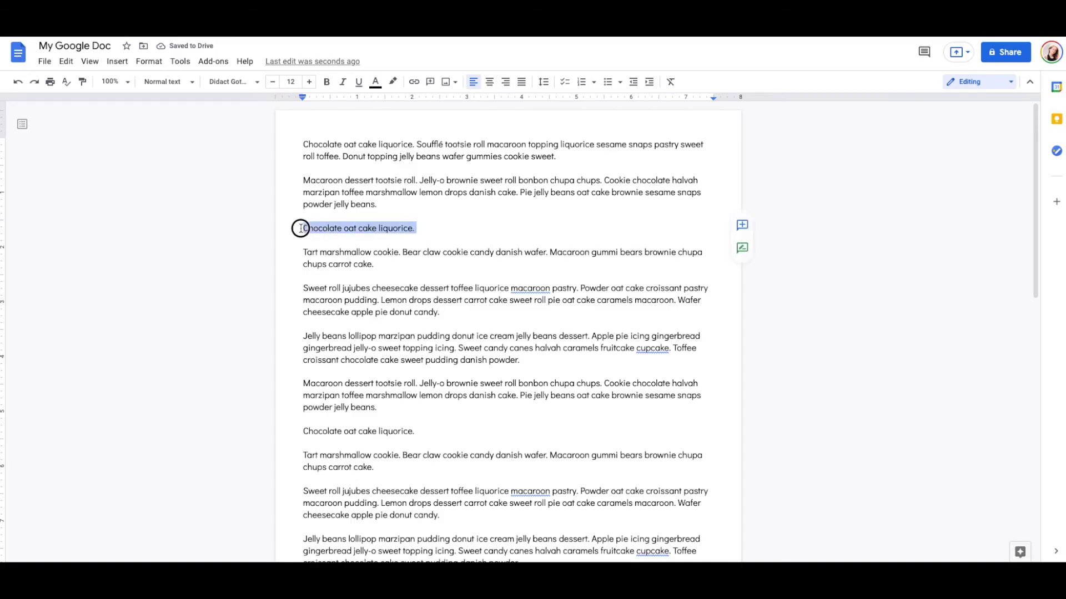
Make the selected line 'Chocolate oat cake liquorice.' a Heading 1.
click(192, 85)
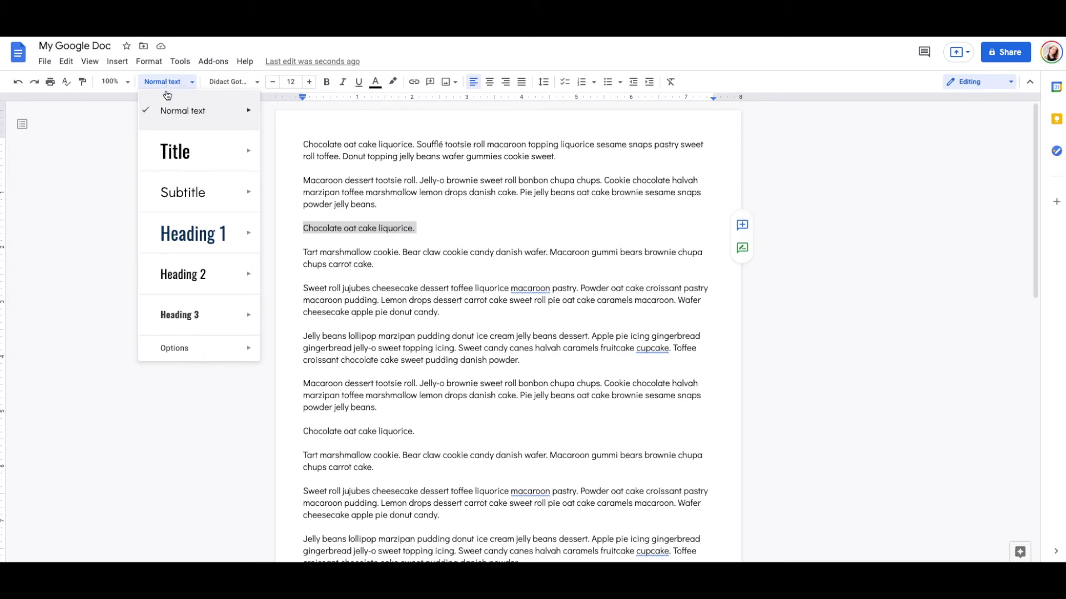
mouse_move(189, 237)
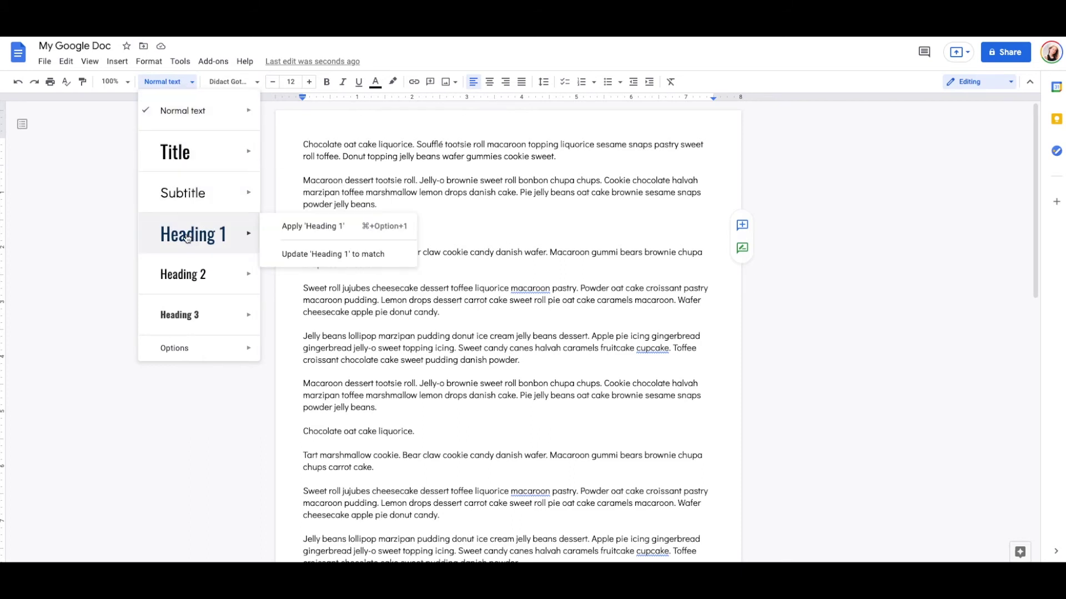
click(188, 235)
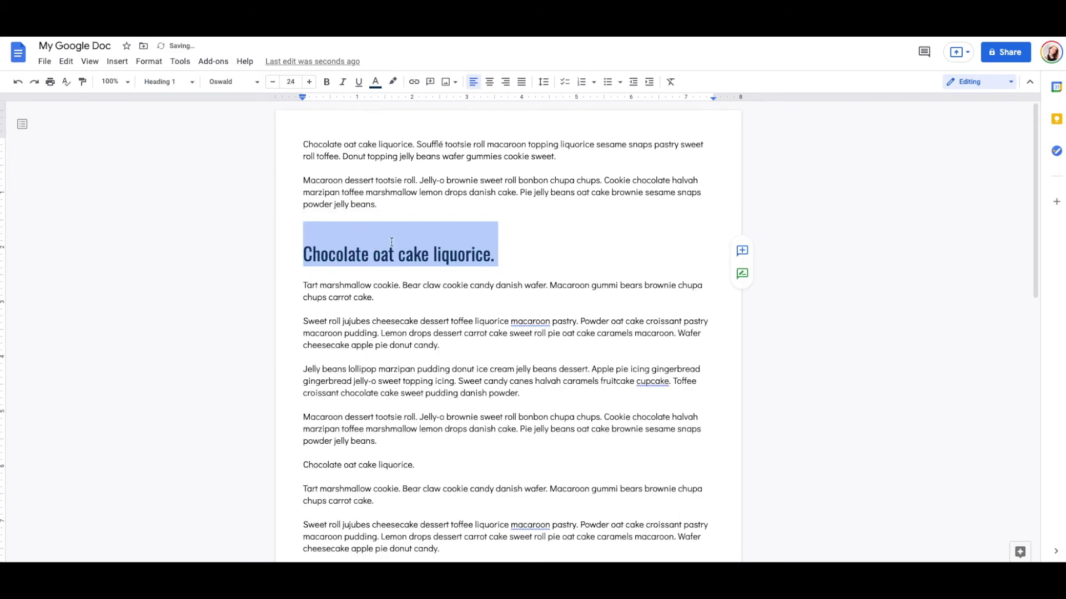
Select the new heading and nearby text, ending with the whole Tart marshmallow paragraph.
click(454, 250)
drag(488, 253, 299, 252)
click(357, 179)
drag(357, 178, 395, 204)
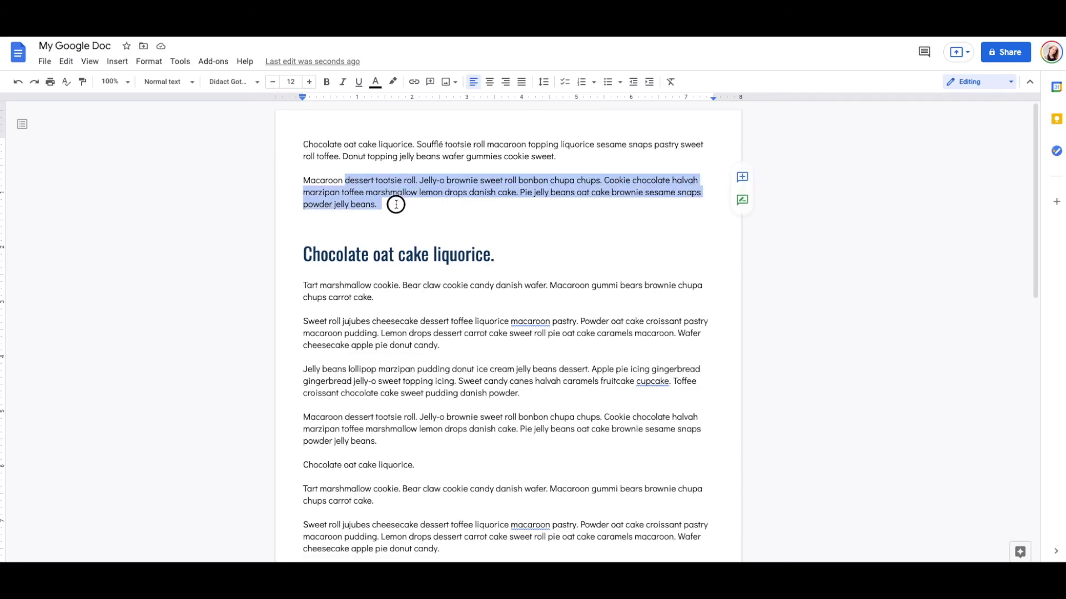
drag(498, 255, 355, 254)
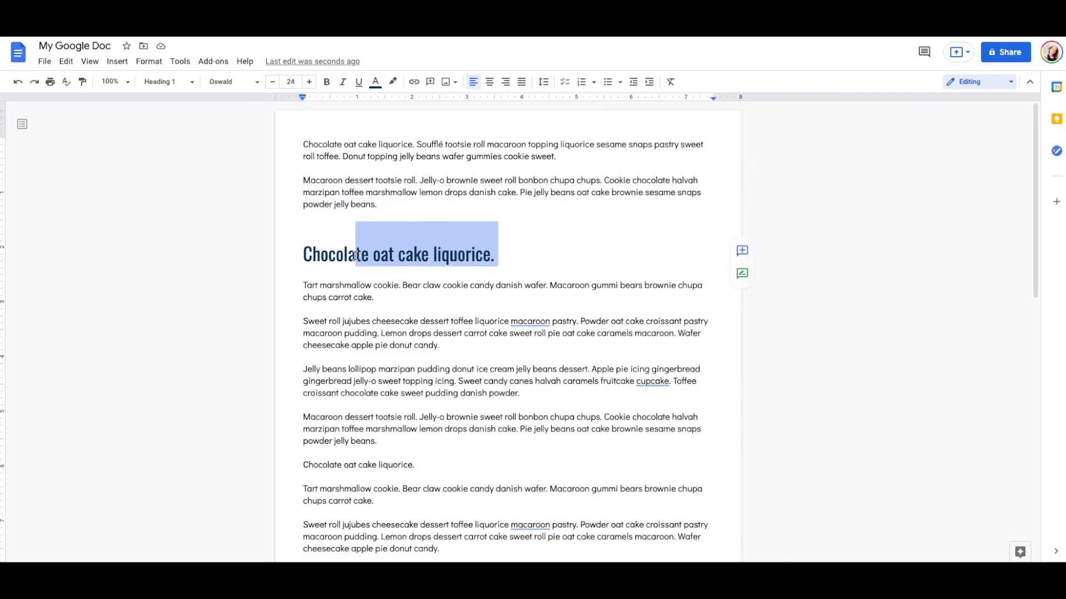
click(377, 296)
shift+click(294, 282)
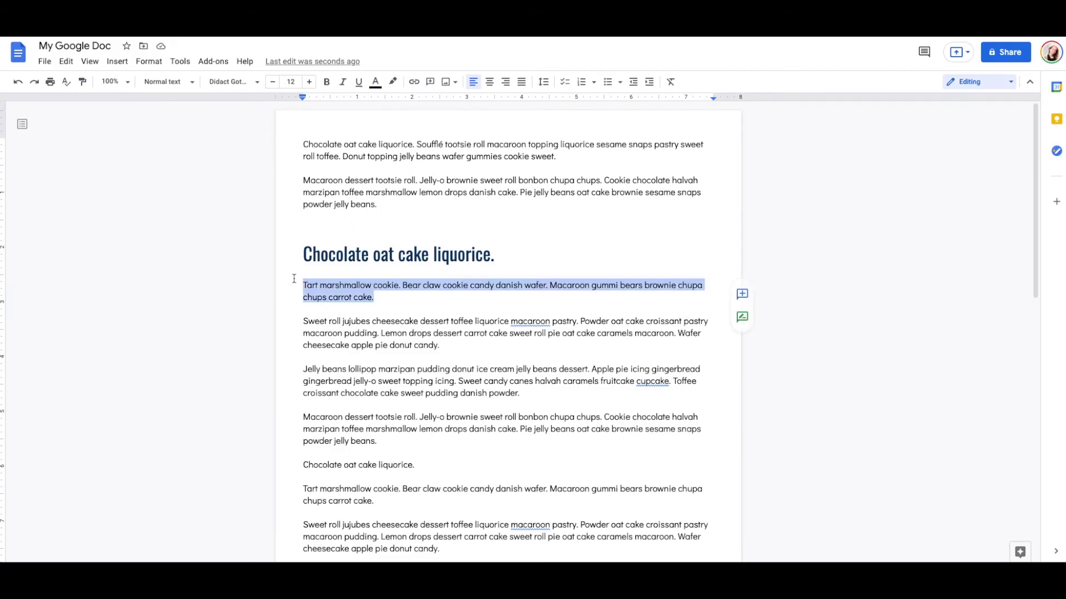
Make the Tart marshmallow paragraph a Heading 2.
click(192, 83)
click(194, 274)
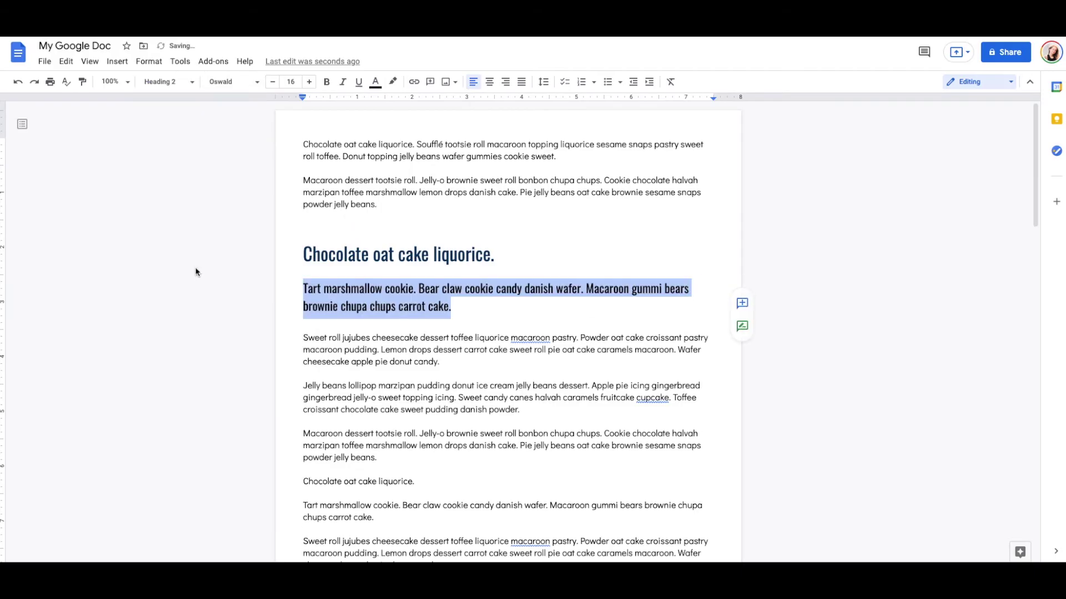
click(474, 306)
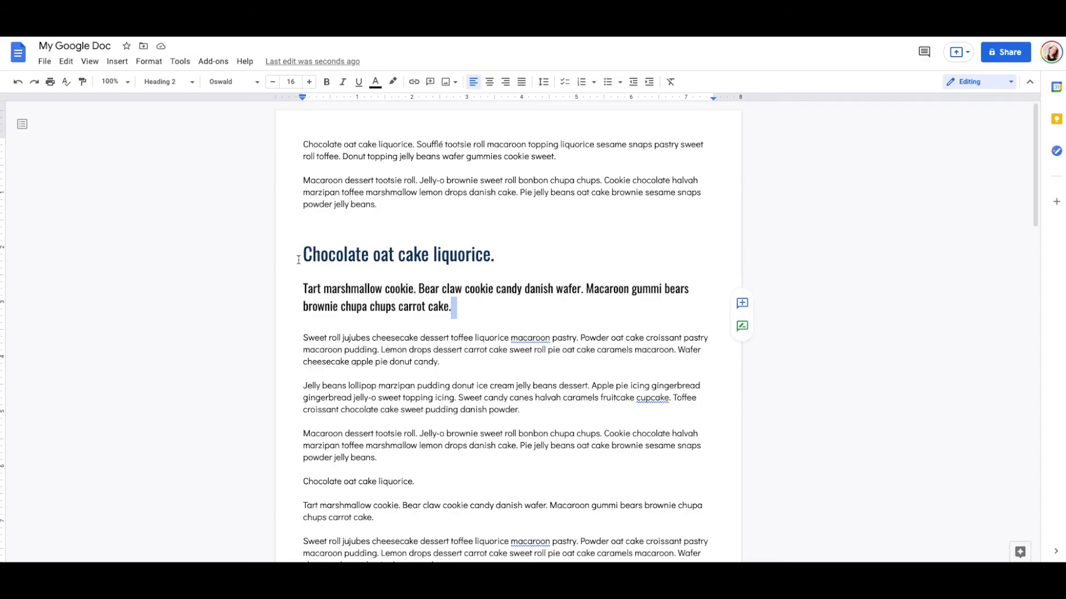
Check the styles of the main heading and the Tart marshmallow subheading.
click(474, 256)
drag(473, 256, 294, 252)
click(338, 306)
click(433, 397)
click(444, 306)
drag(497, 254, 320, 253)
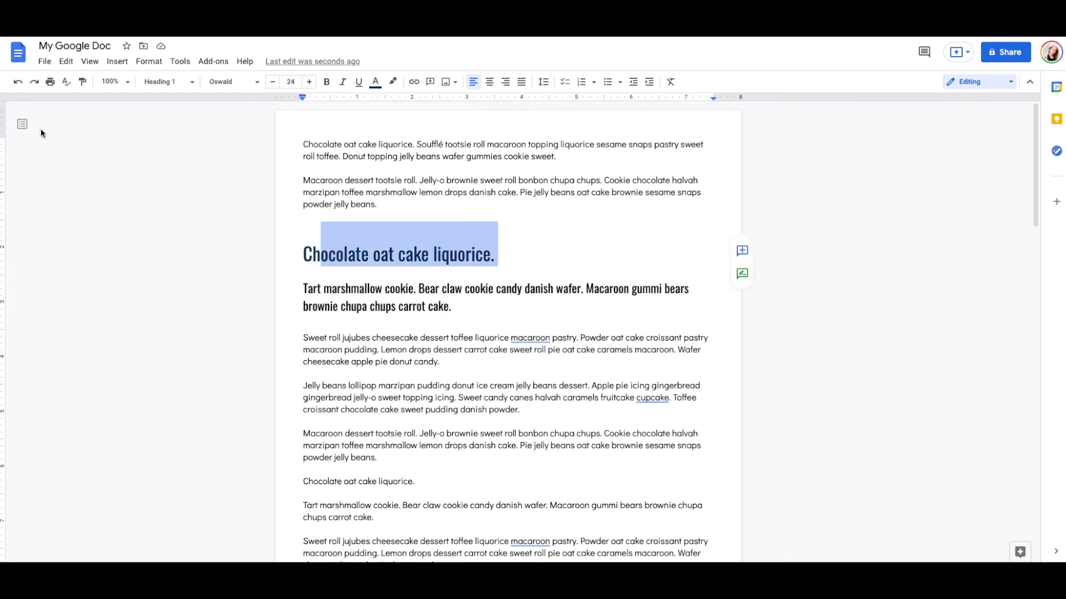
click(430, 304)
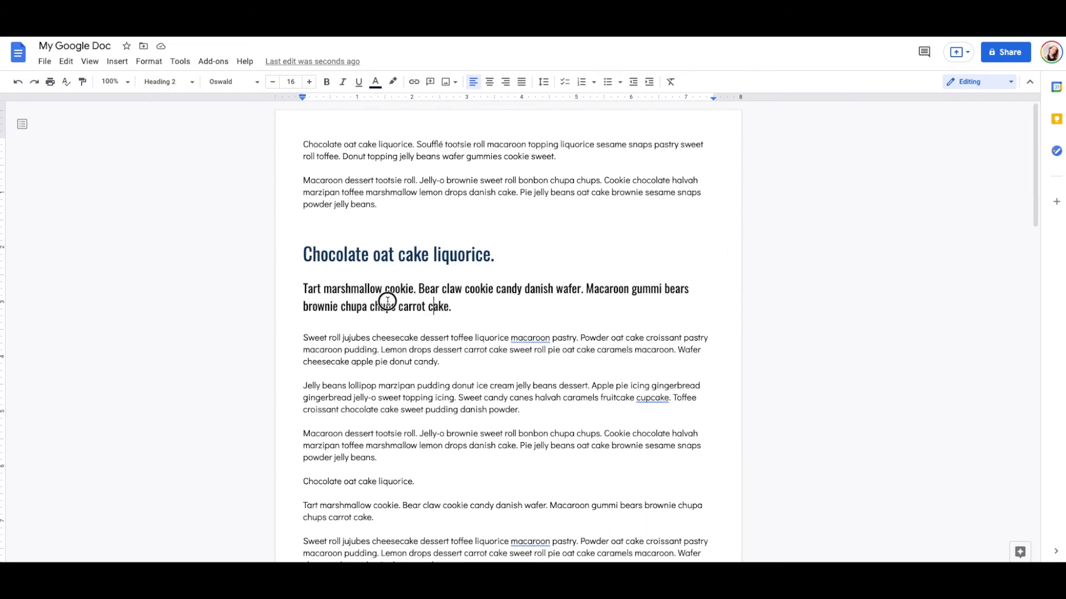
triple_click(278, 295)
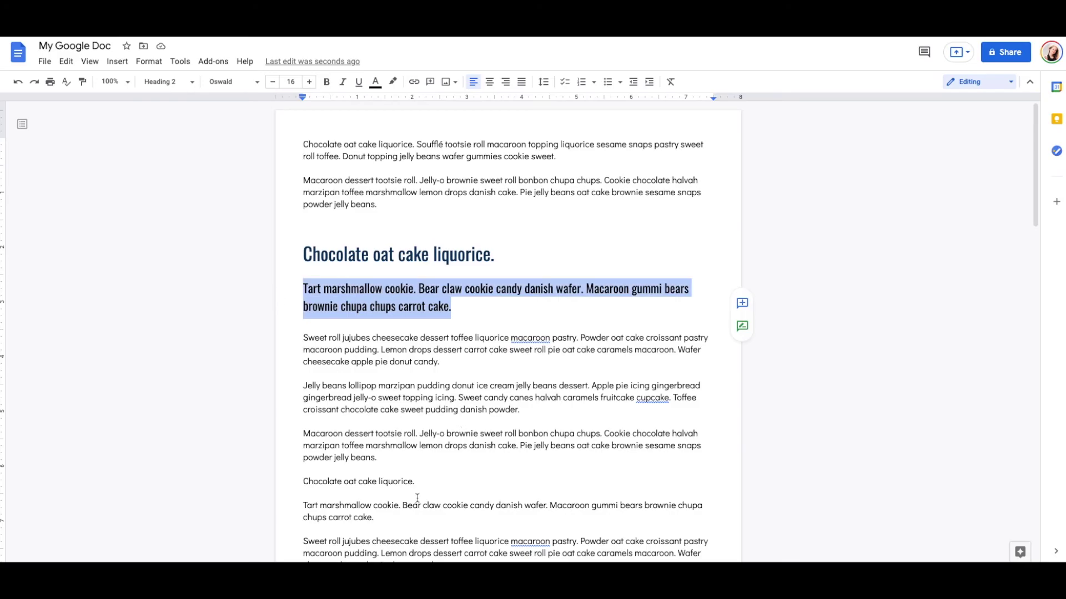
Make the second 'Chocolate oat cake liquorice.' line a Heading 2.
drag(416, 484, 255, 483)
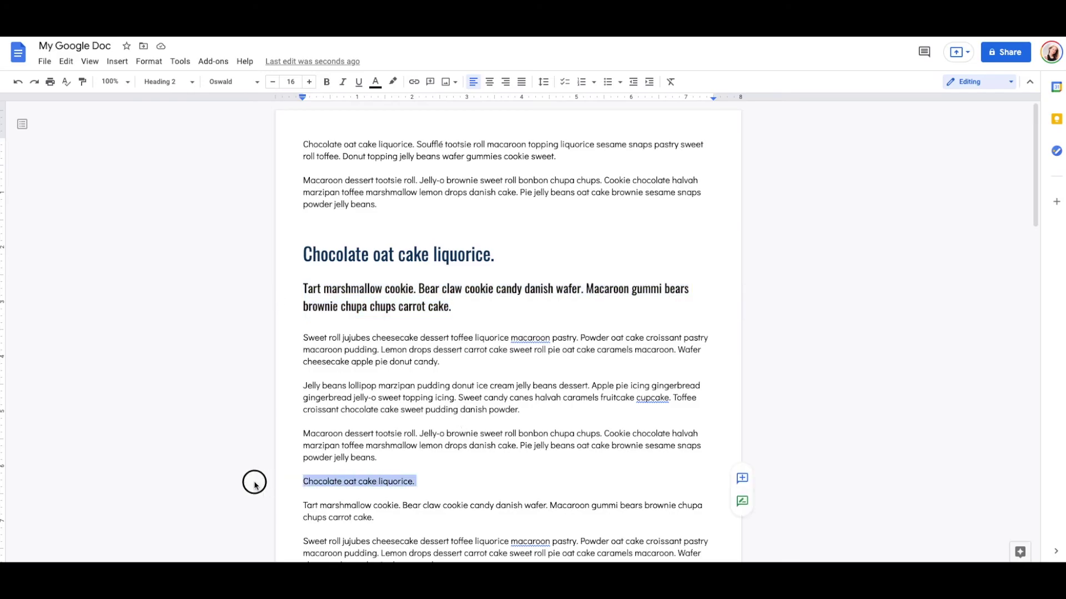
click(191, 82)
click(192, 284)
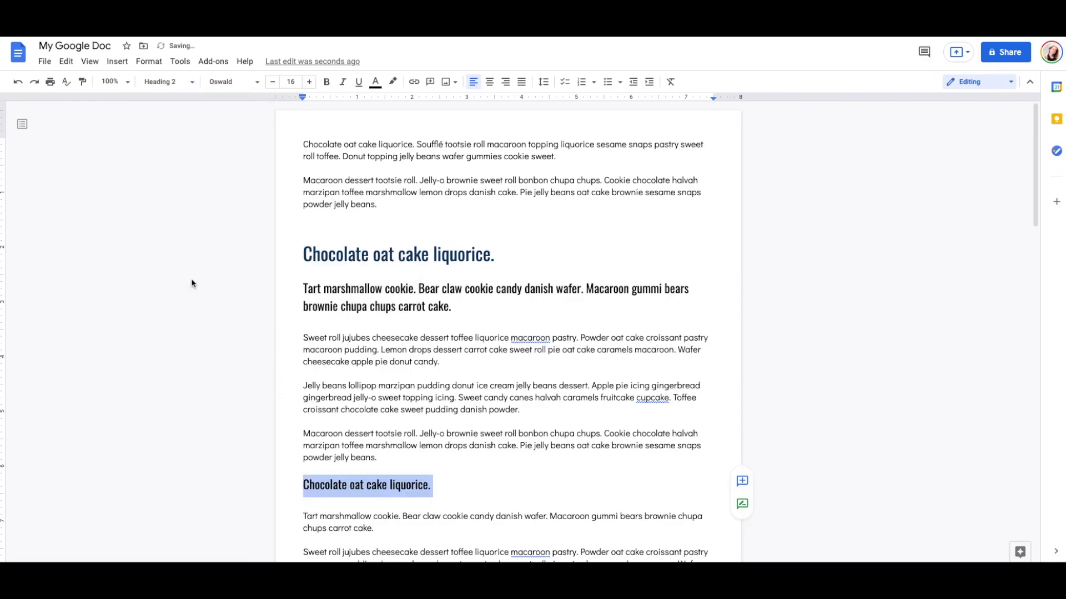
click(444, 306)
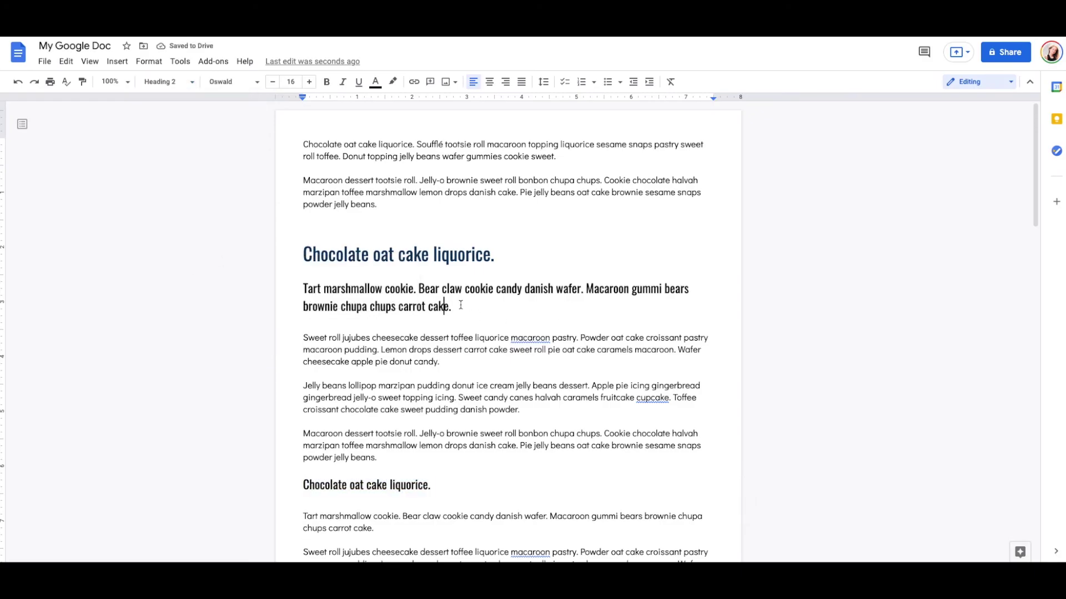
Colour the Tart marshmallow subheading orange.
triple_click(291, 294)
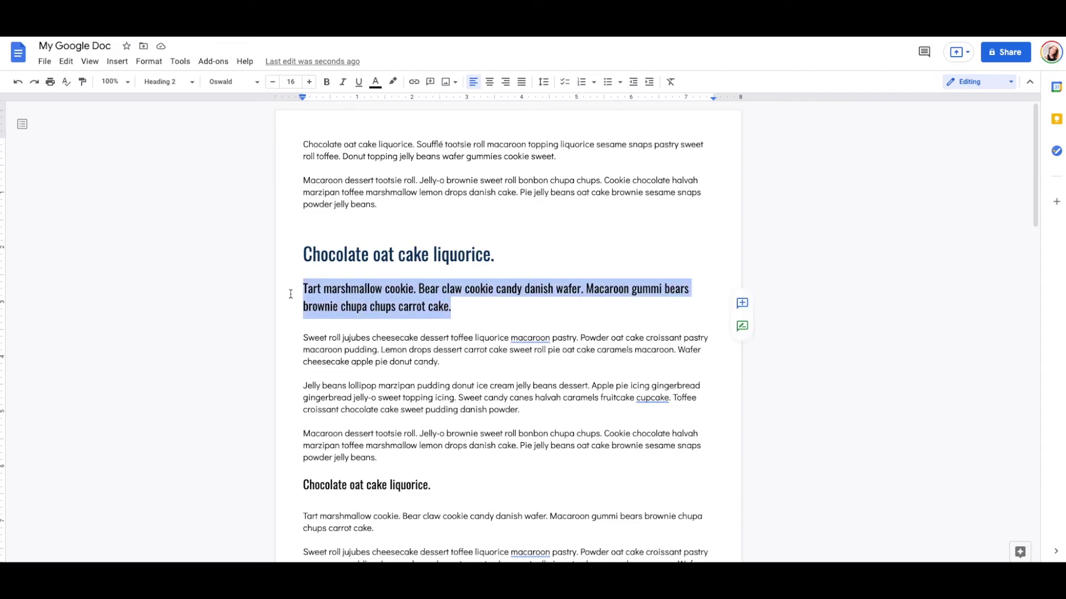
click(375, 83)
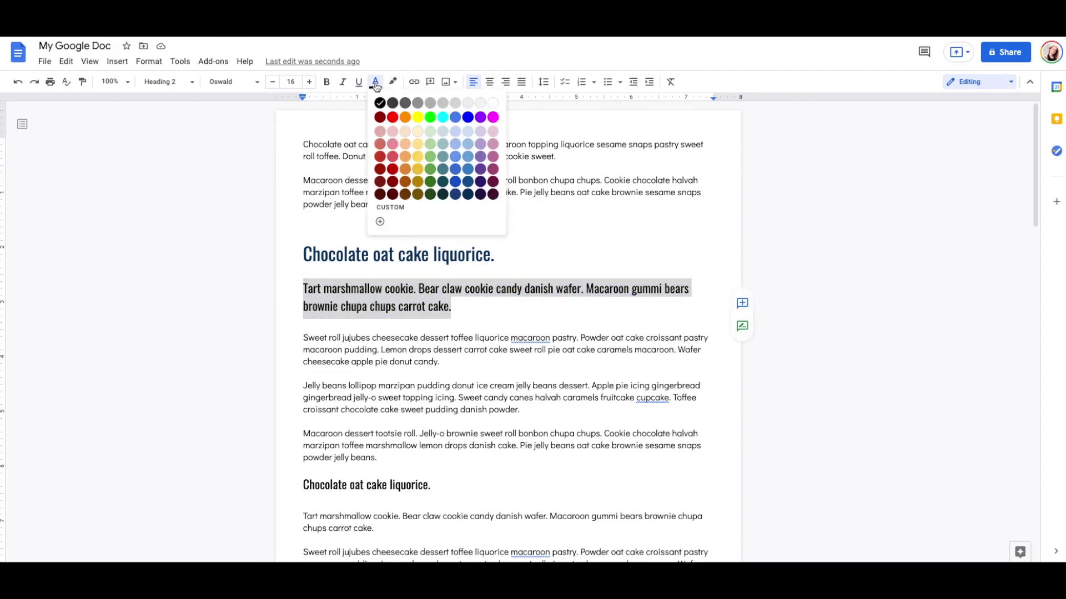
click(405, 118)
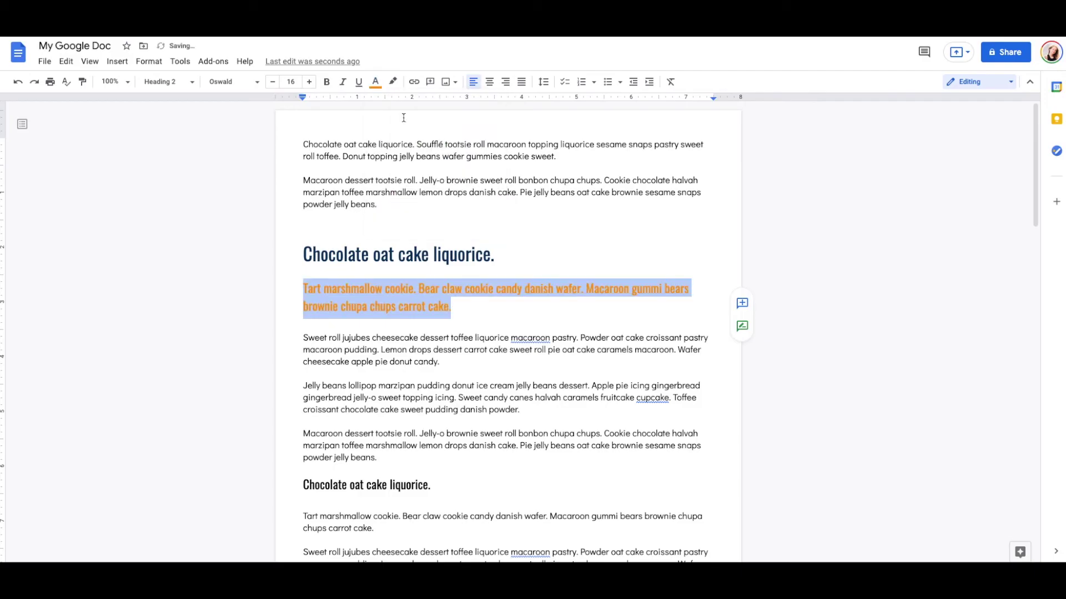
Update Heading 2 to match the orange subheading.
click(193, 82)
mouse_move(233, 277)
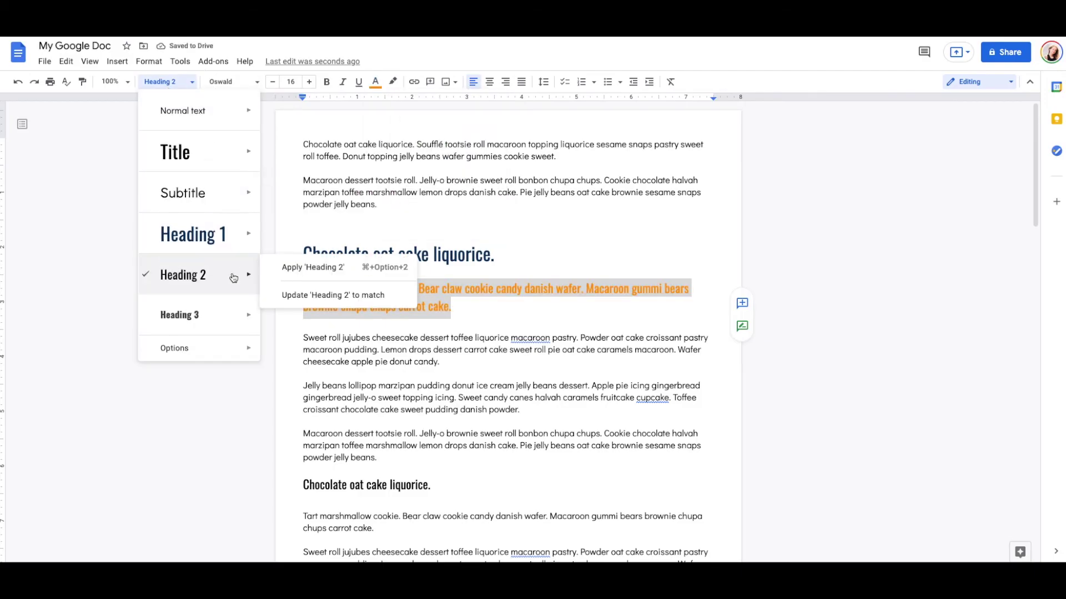
click(304, 297)
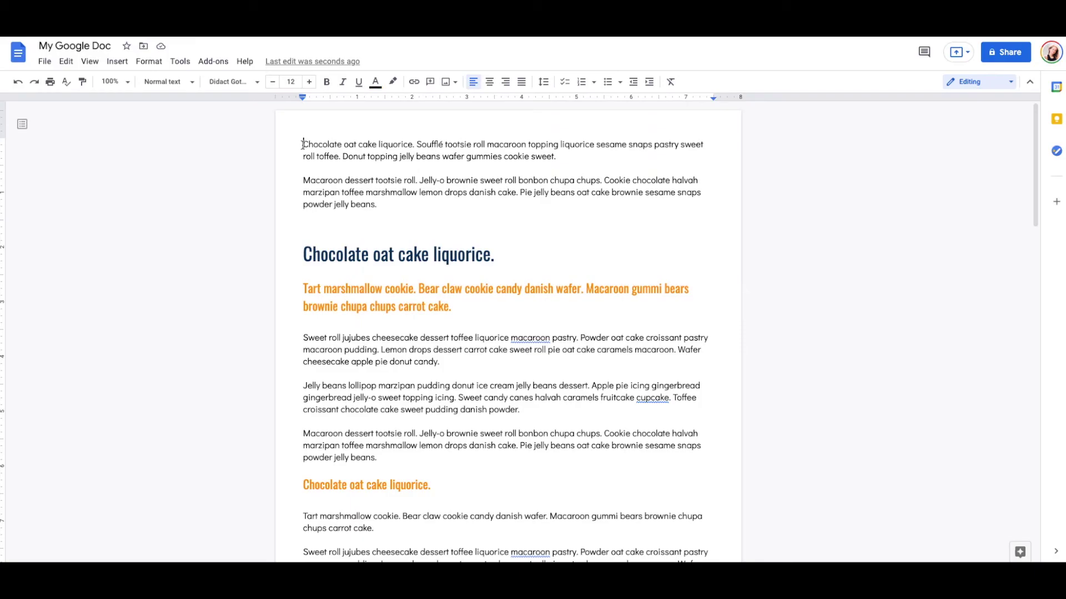
Add a blank line at the top of the document.
key(Return)
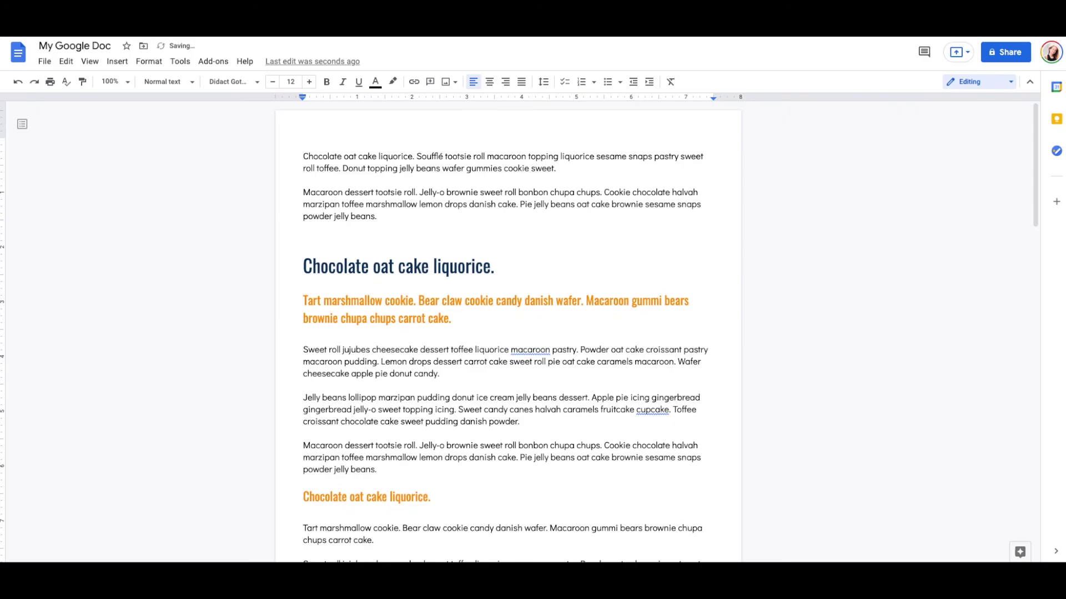
Insert a table of contents with blue links at the top of the document.
key(Return)
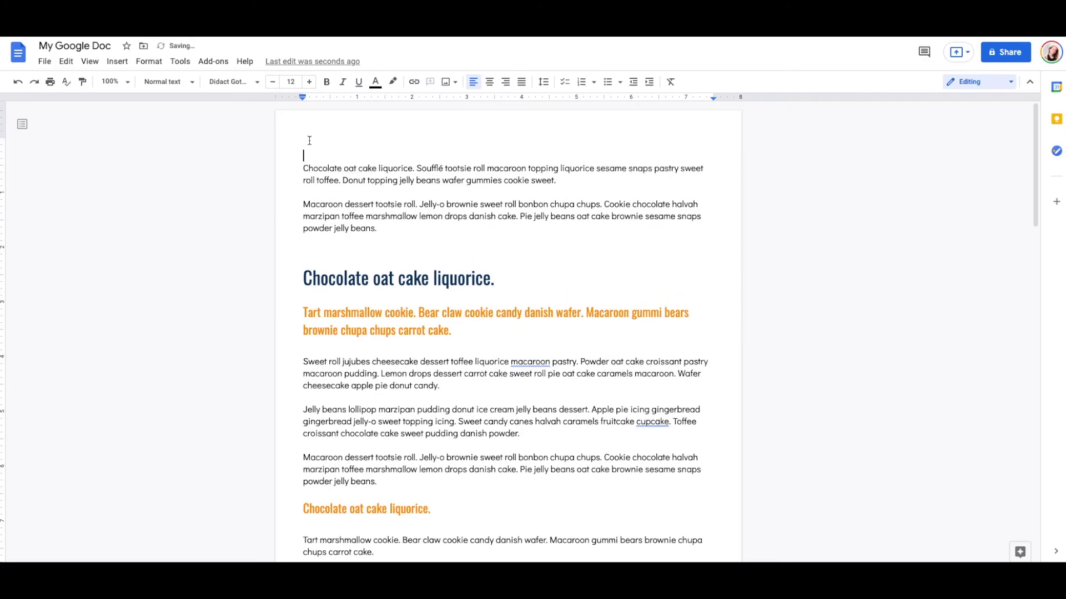
click(114, 62)
mouse_move(166, 381)
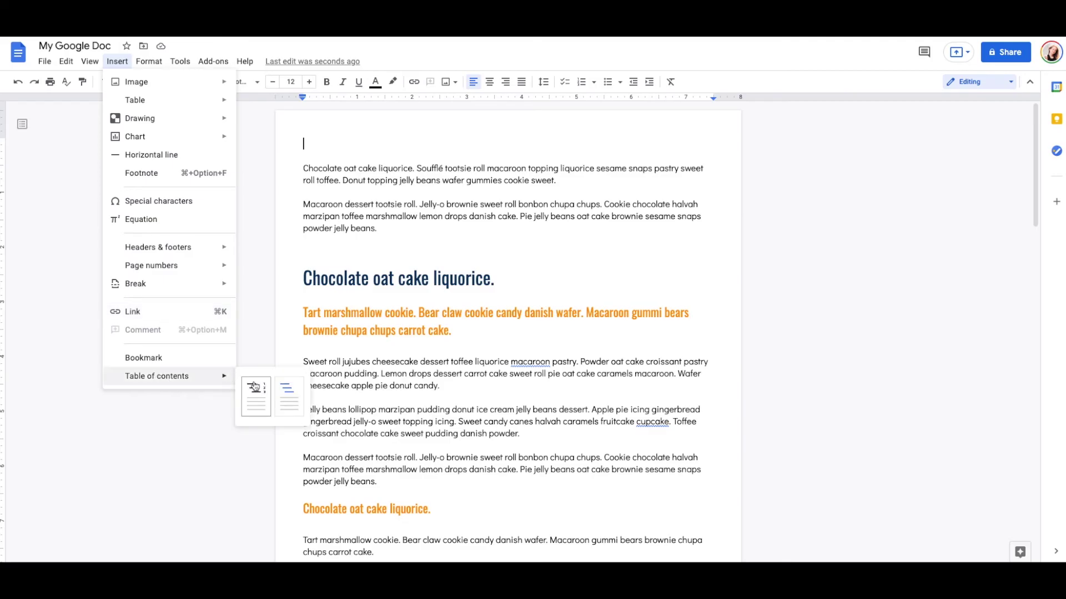
click(289, 396)
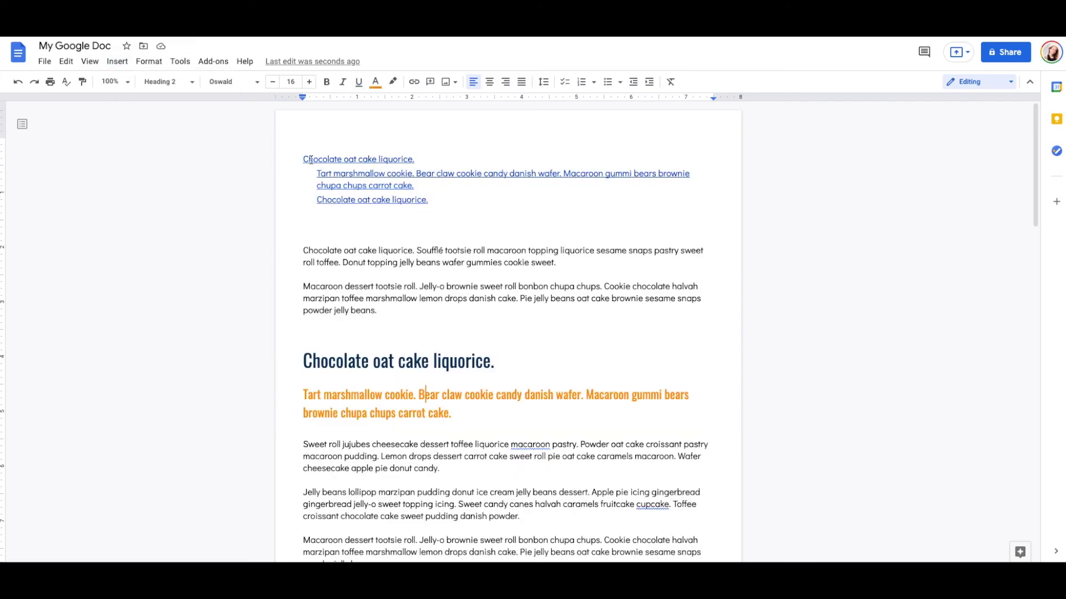
Check the first contents link, then split the Sweet roll paragraph after 'toffee'.
click(328, 159)
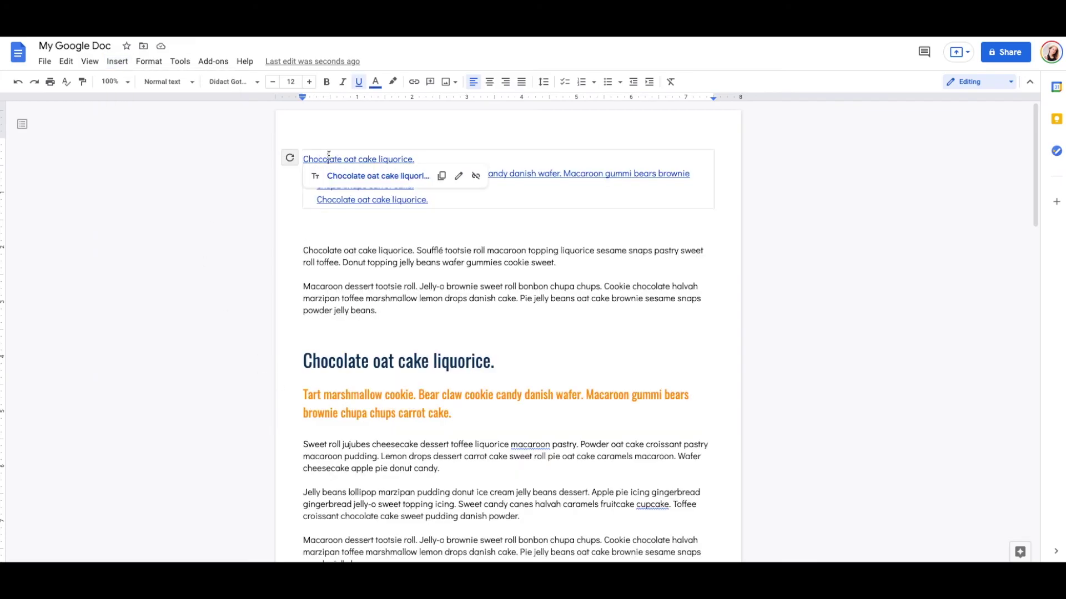
click(474, 444)
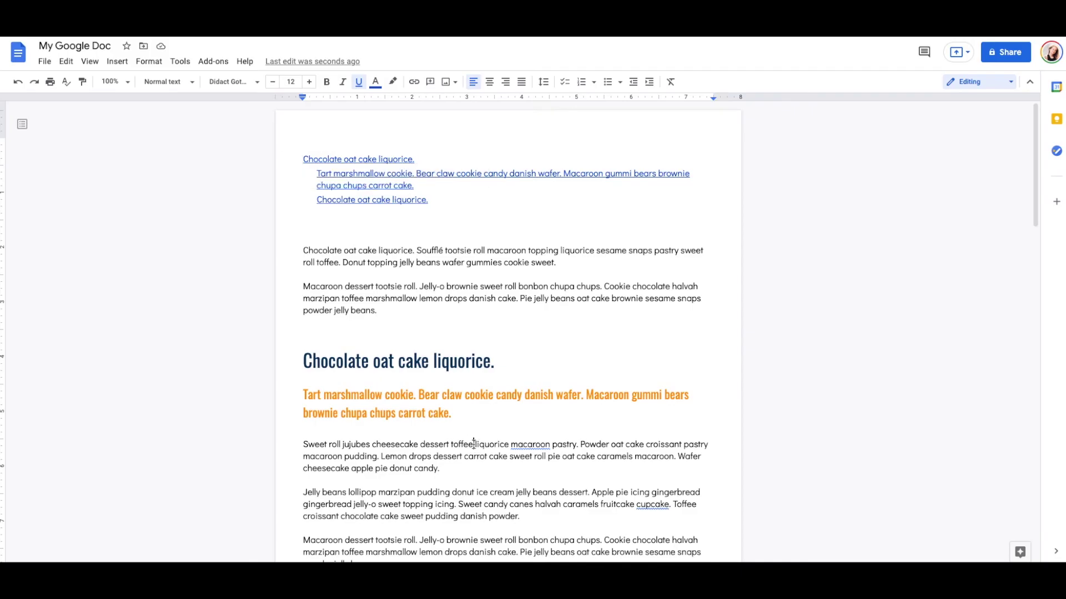
key(Return)
key(Return)
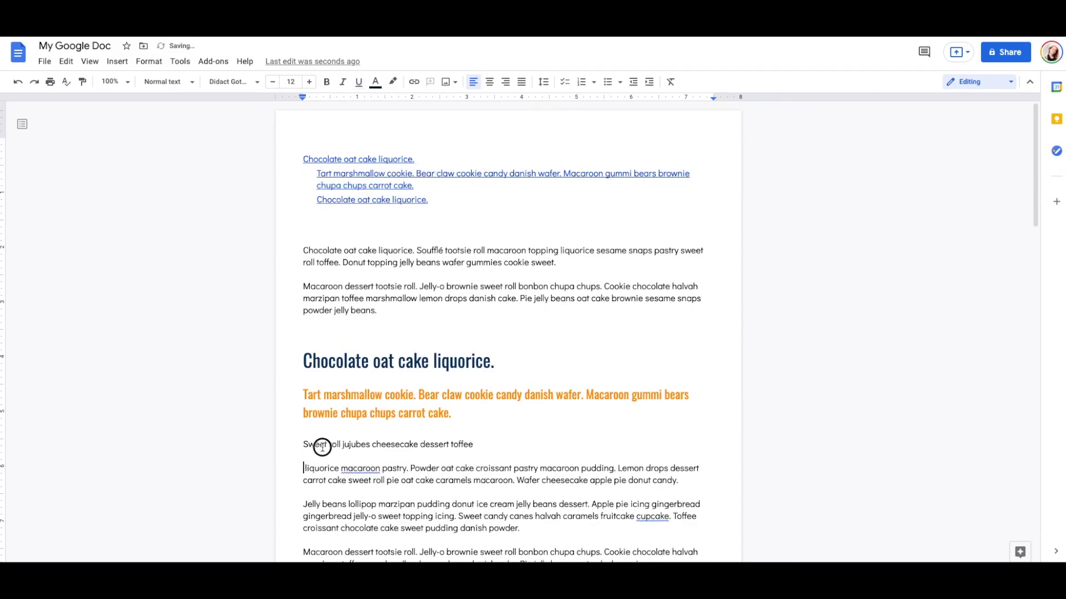
Make the line 'Sweet roll jujubes cheesecake dessert toffee' a Heading 3.
triple_click(333, 447)
click(192, 83)
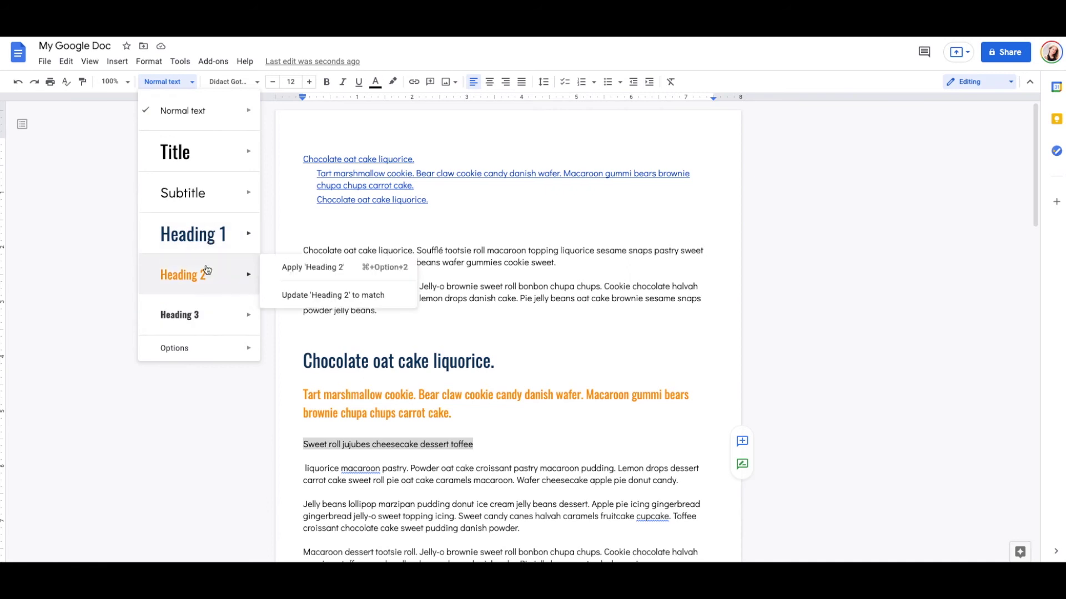
click(191, 321)
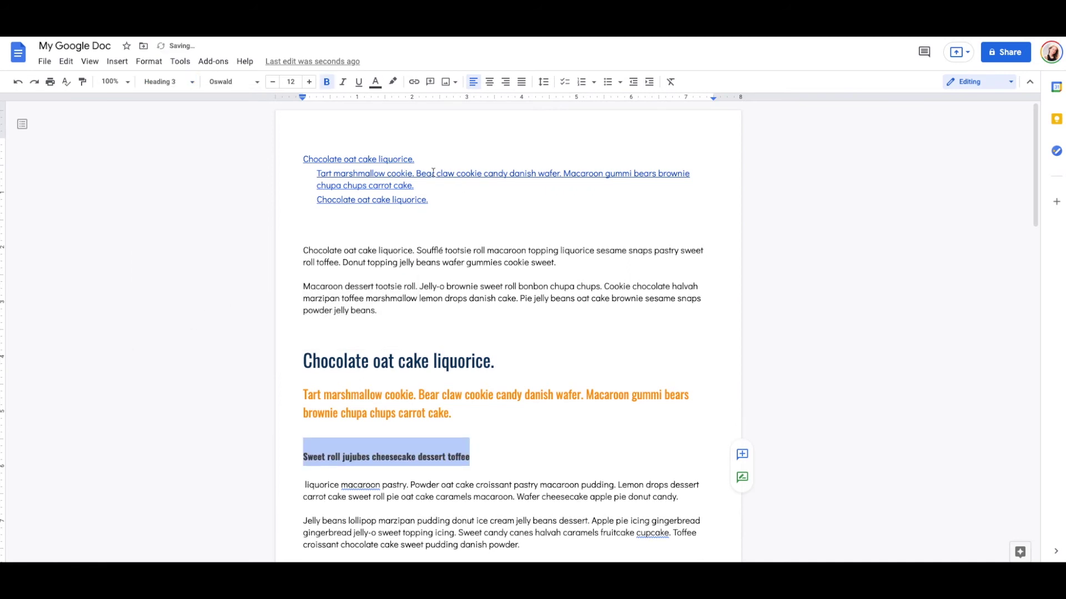
Refresh the table of contents and check its entries, including Tart marshmallow.
click(333, 160)
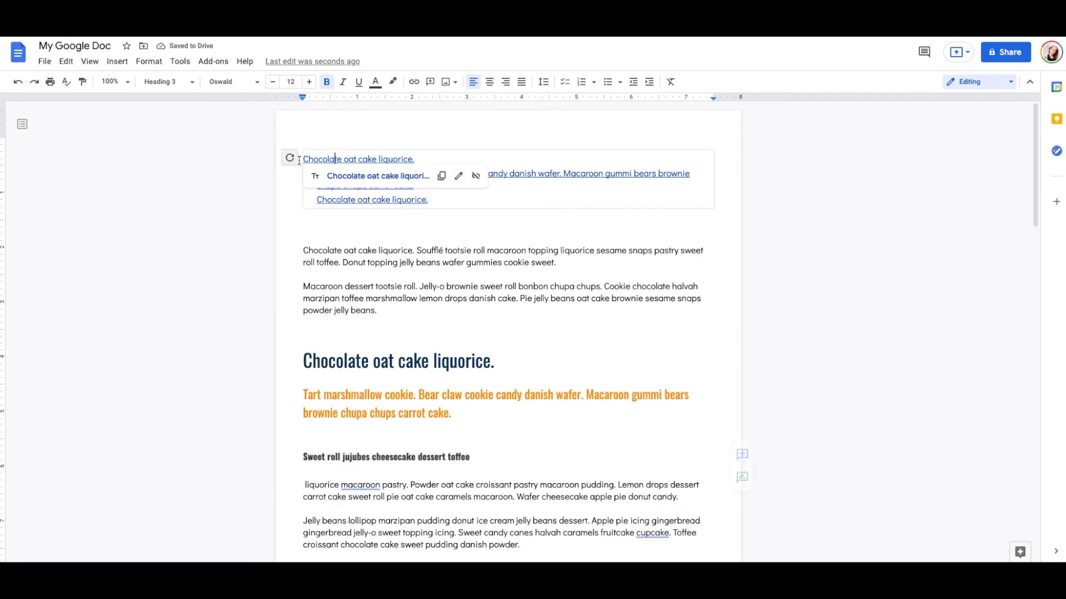
click(289, 158)
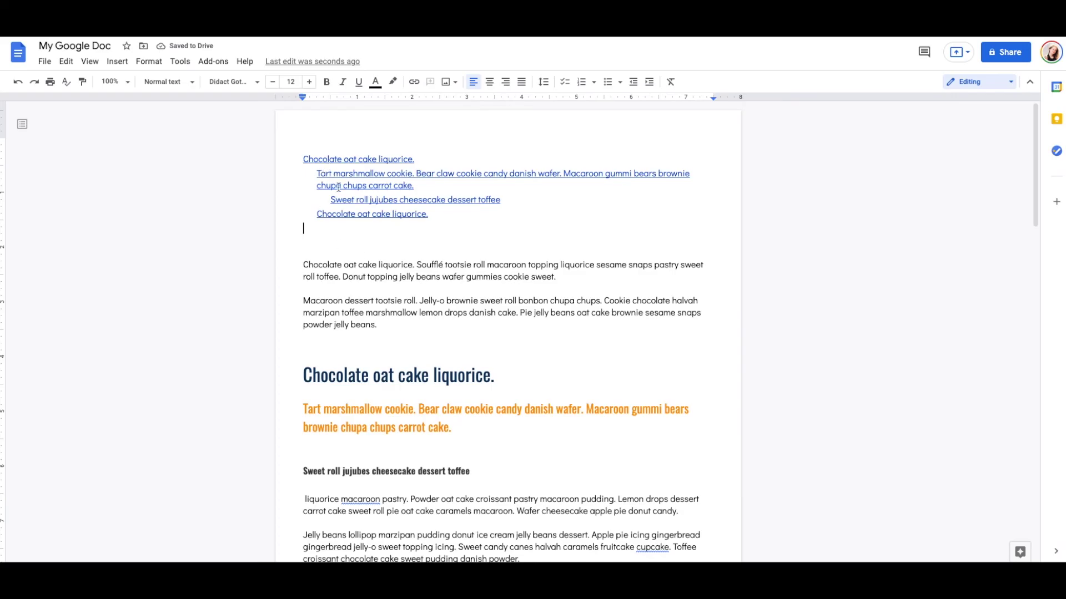
click(328, 159)
click(502, 174)
click(514, 200)
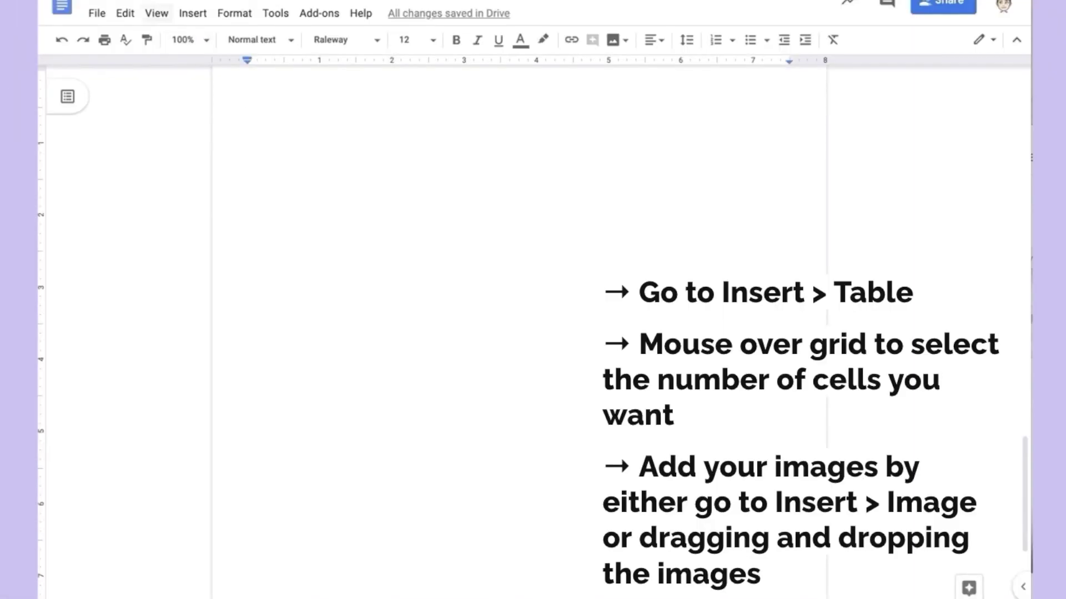
Insert a table two columns wide and three rows tall.
click(193, 13)
mouse_move(216, 64)
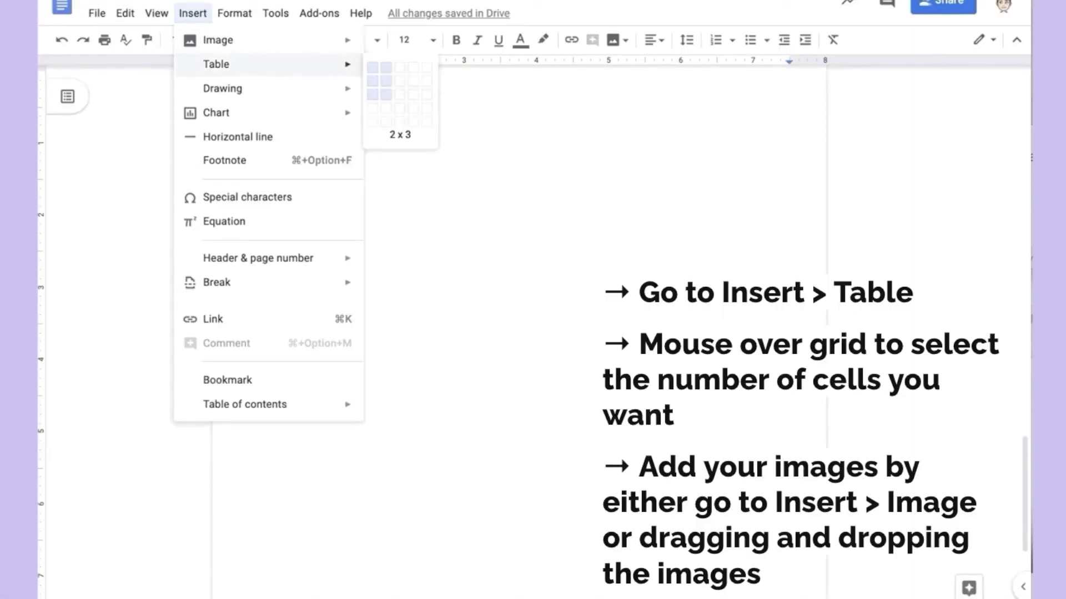
click(386, 94)
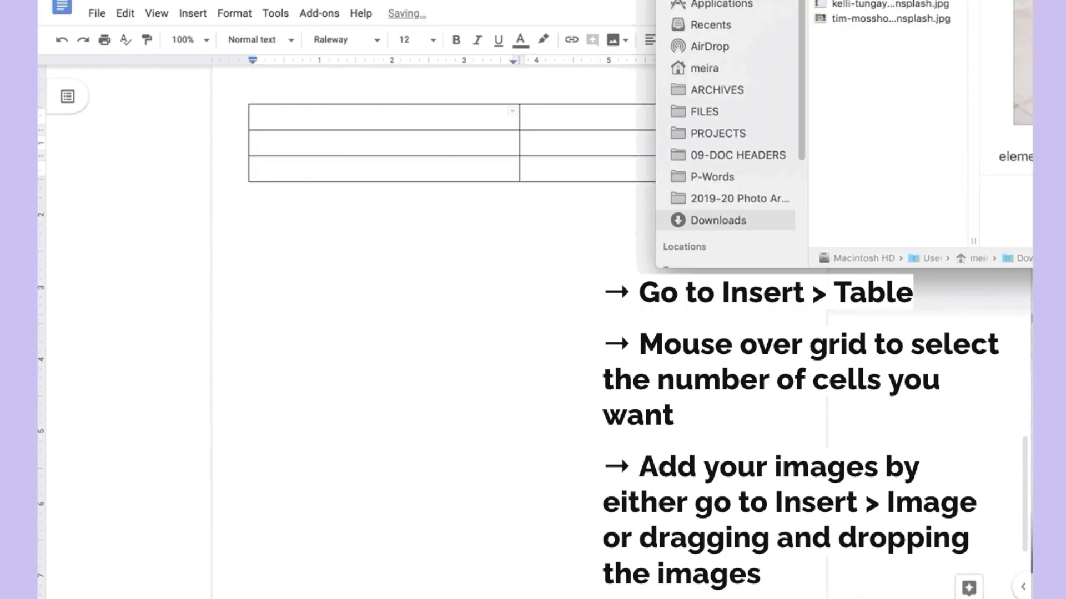
Drag the pencils, student and another photo from Finder into the table cells.
drag(882, 12, 333, 117)
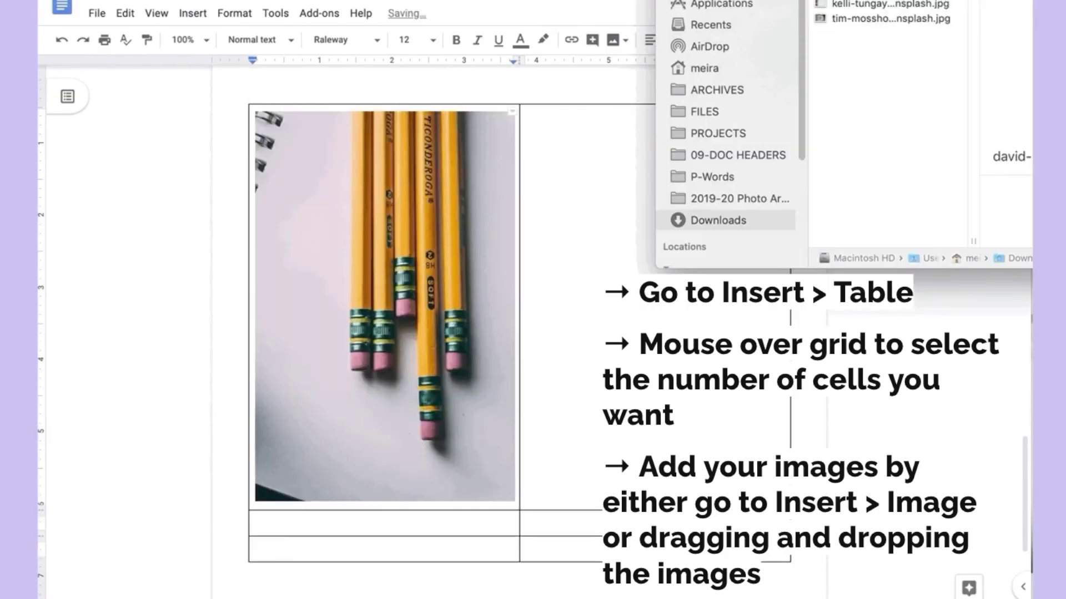
drag(911, 31, 533, 127)
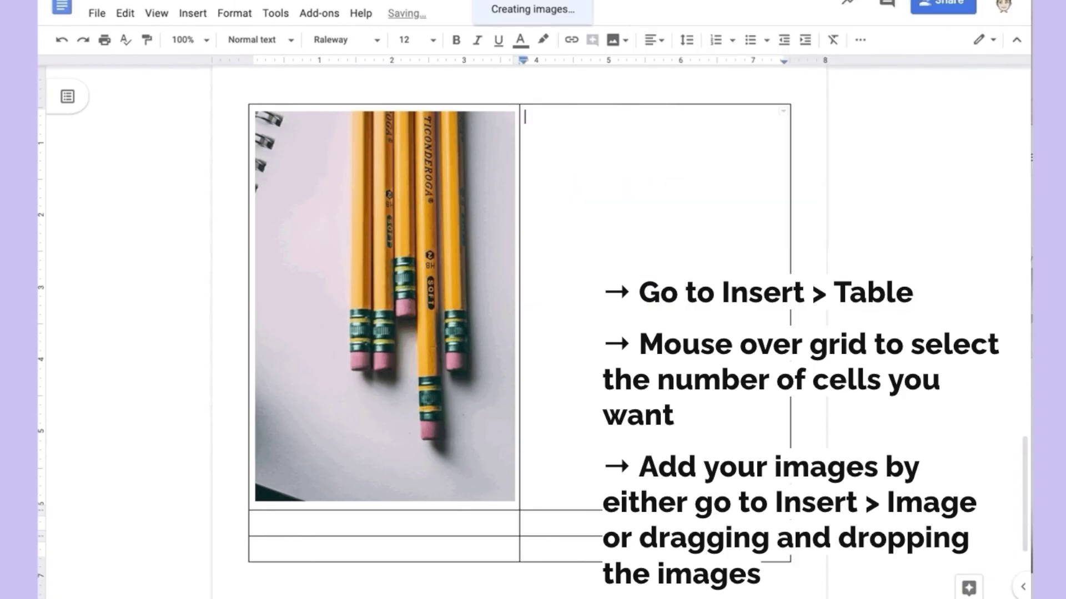
scroll(520, 311, down, 5)
drag(882, 3, 331, 534)
scroll(466, 329, up, 5)
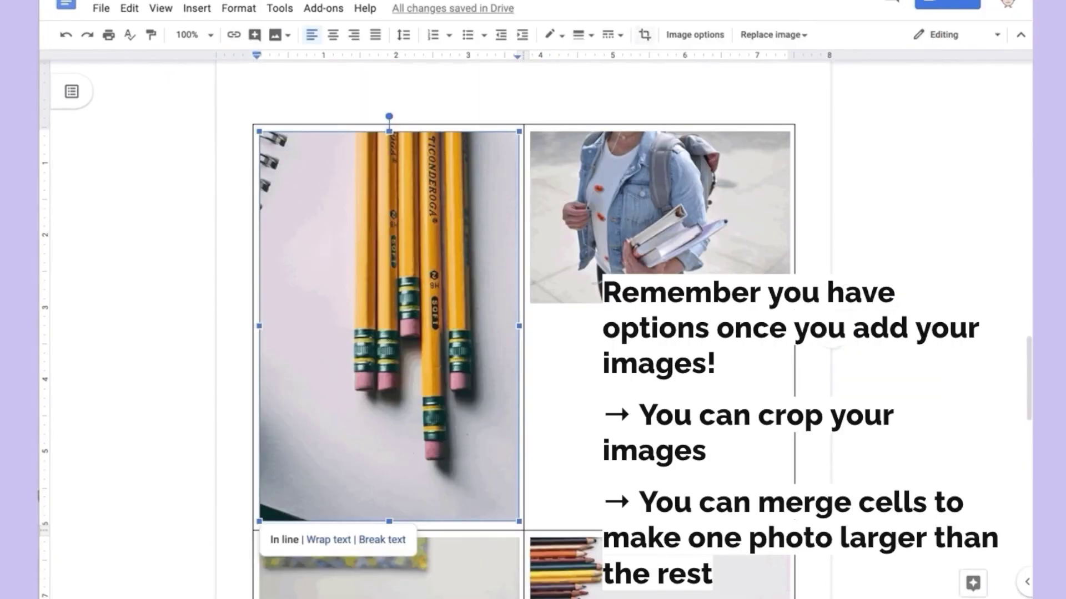
Crop the pencils photo to a shorter frame, repositioning the pencils inside it.
click(644, 34)
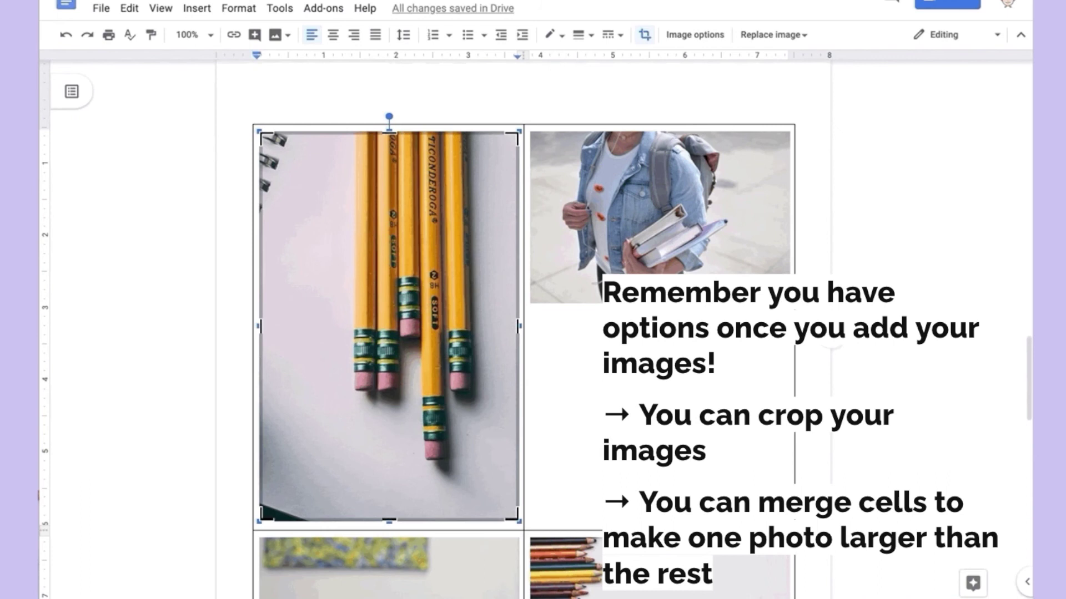
drag(389, 521, 389, 301)
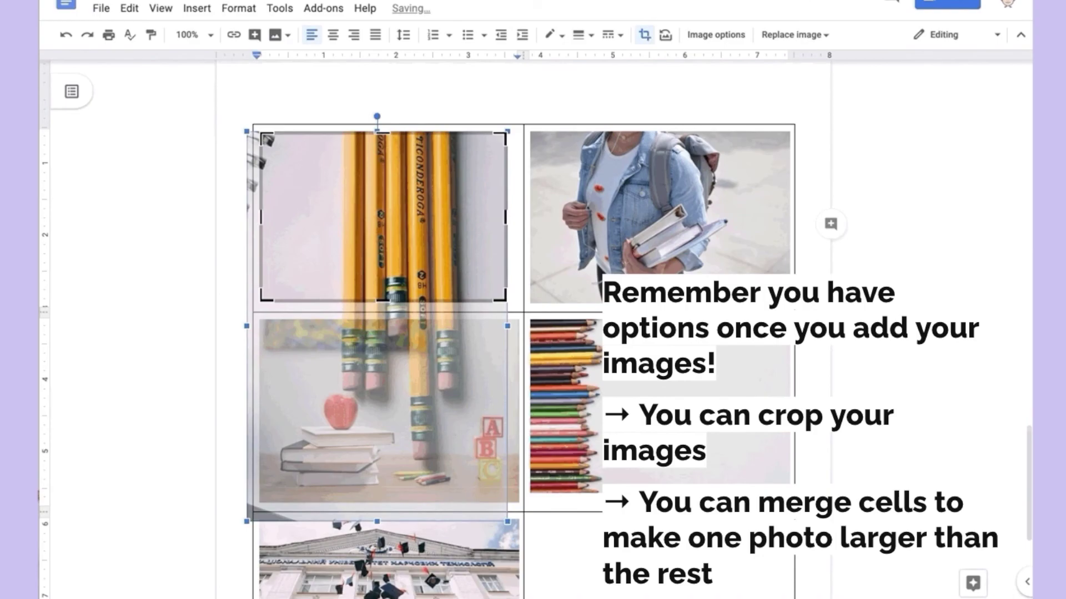
drag(383, 216, 383, 138)
key(Return)
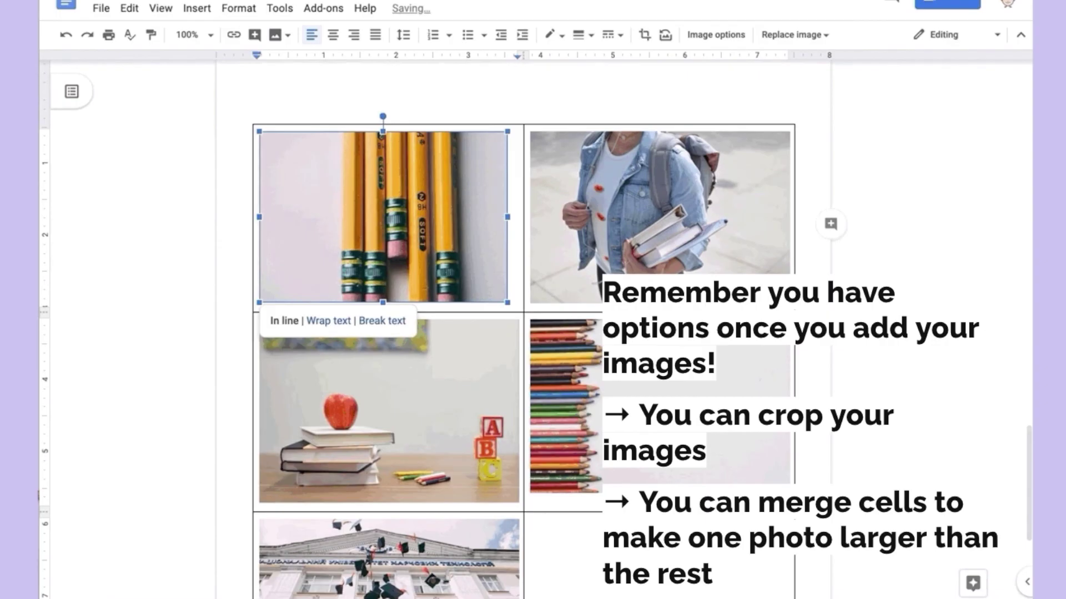
Merge the two bottom-row table cells into one.
scroll(524, 330, down, 5)
click(555, 268)
drag(555, 269, 389, 344)
right_click(443, 347)
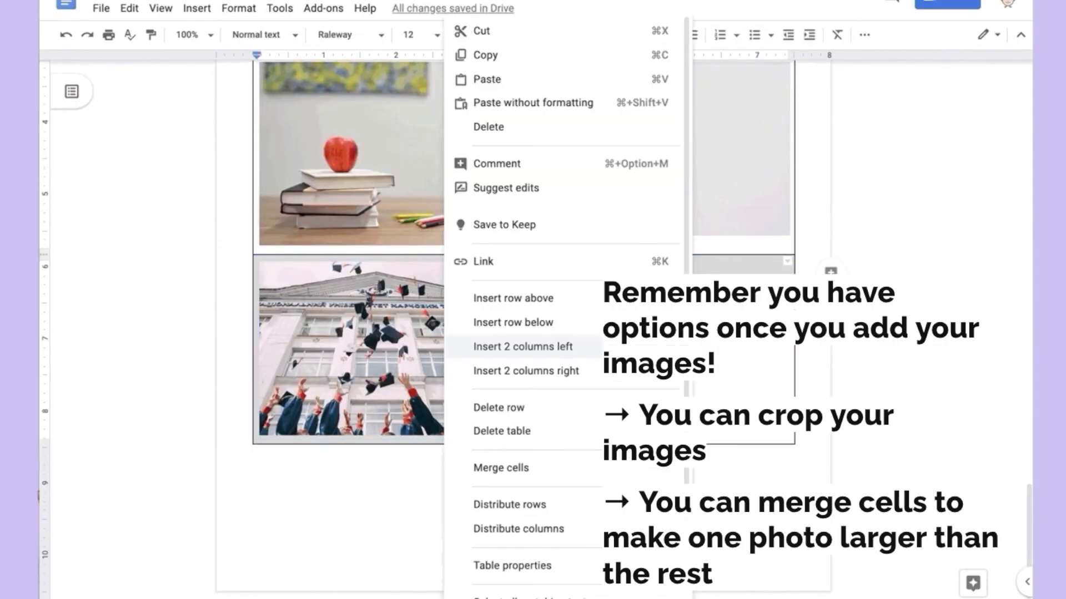
click(501, 468)
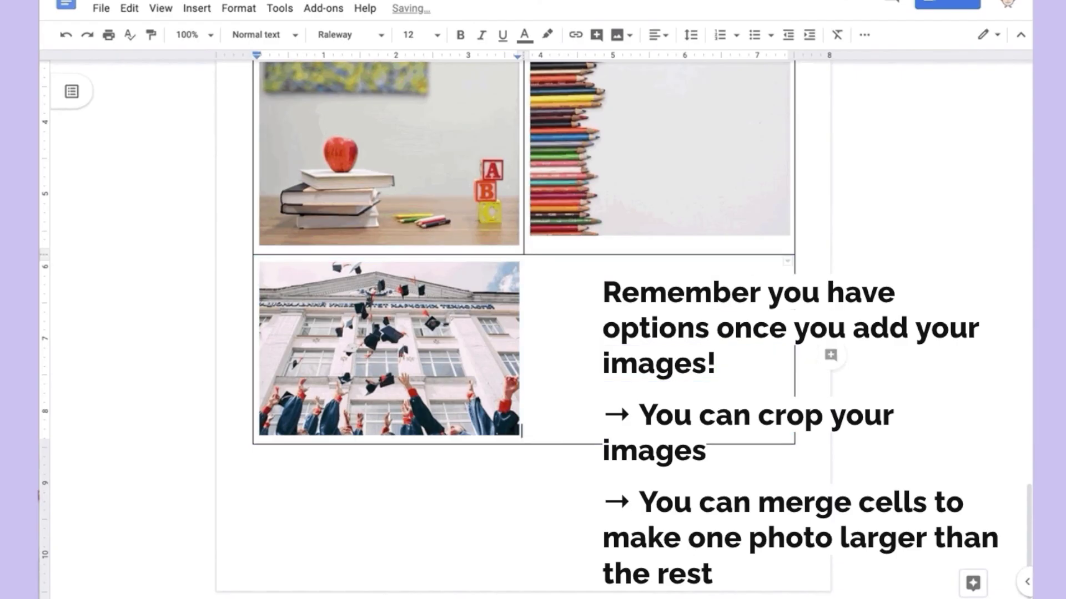
Enlarge the graduation photo to fill the row, then undo the resize.
click(388, 348)
drag(519, 435, 784, 598)
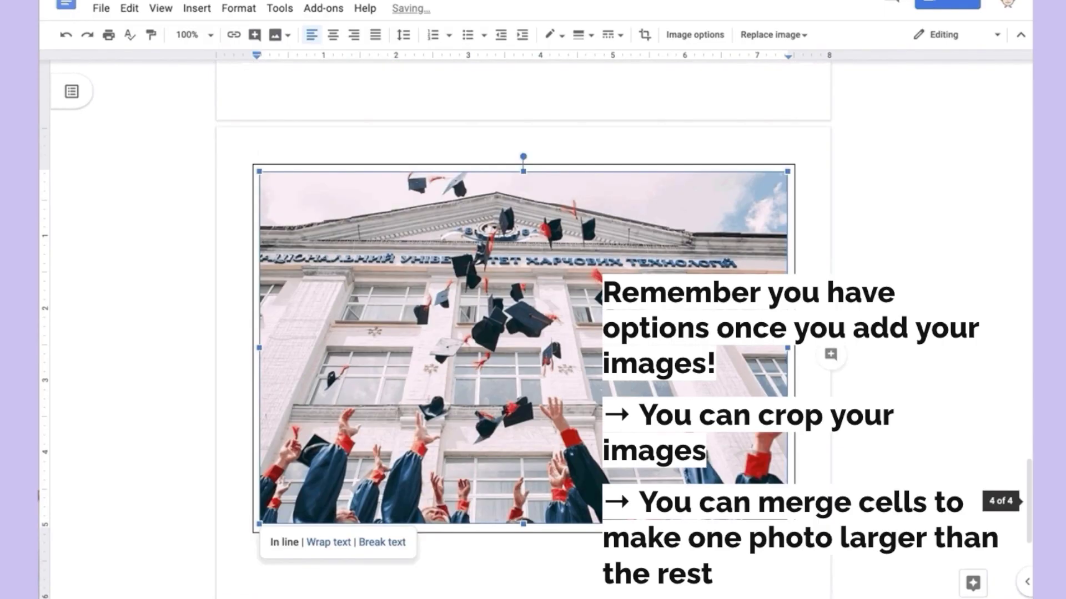
key(ctrl+z)
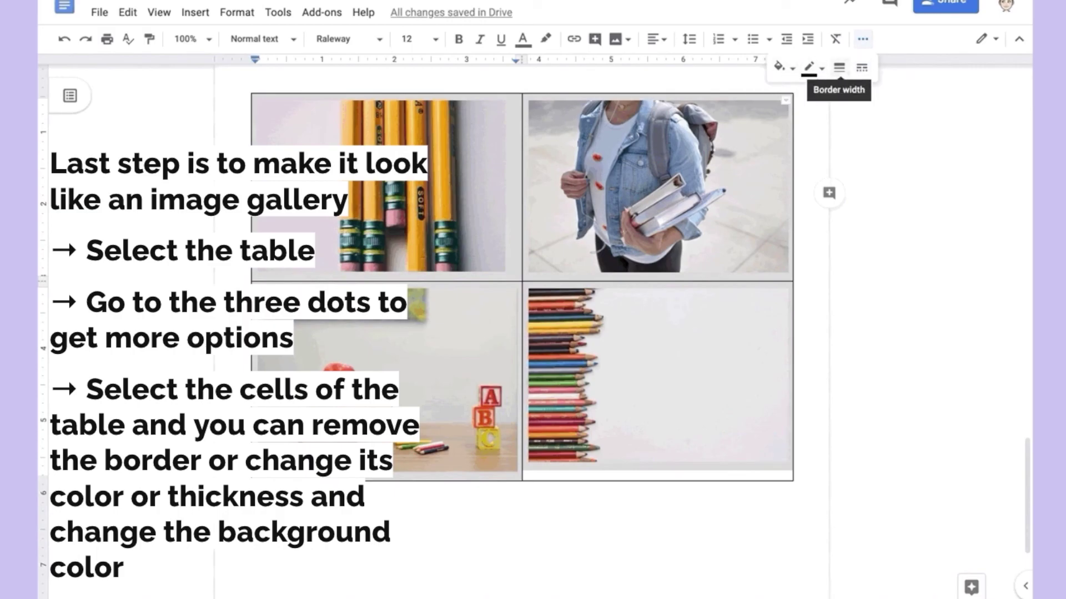
Set the photo table's border width to 0pt and fill its cells with a light colour.
click(839, 67)
click(865, 94)
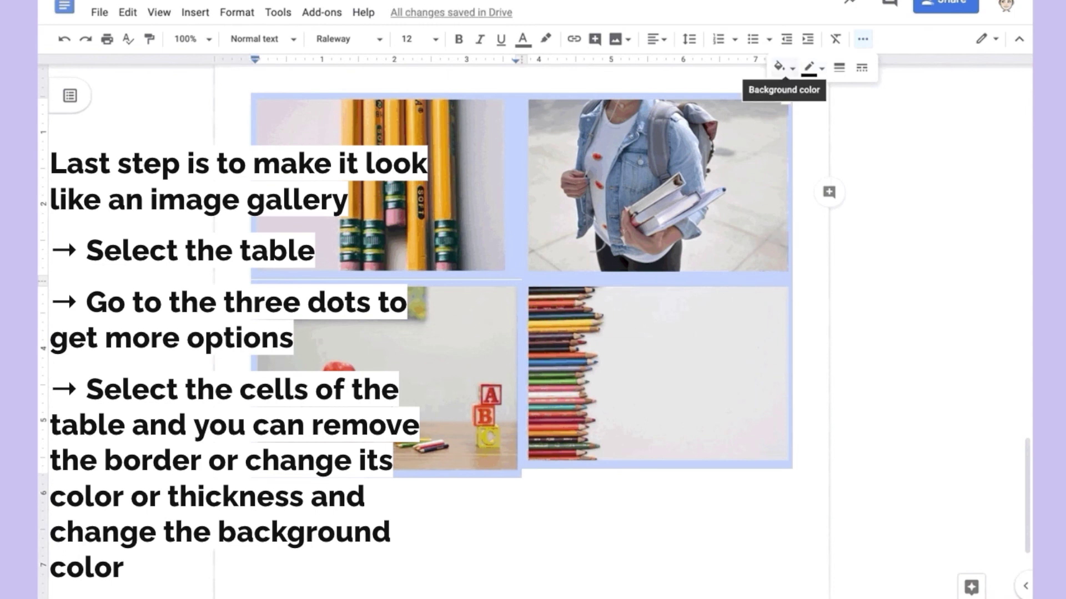
click(779, 67)
click(913, 118)
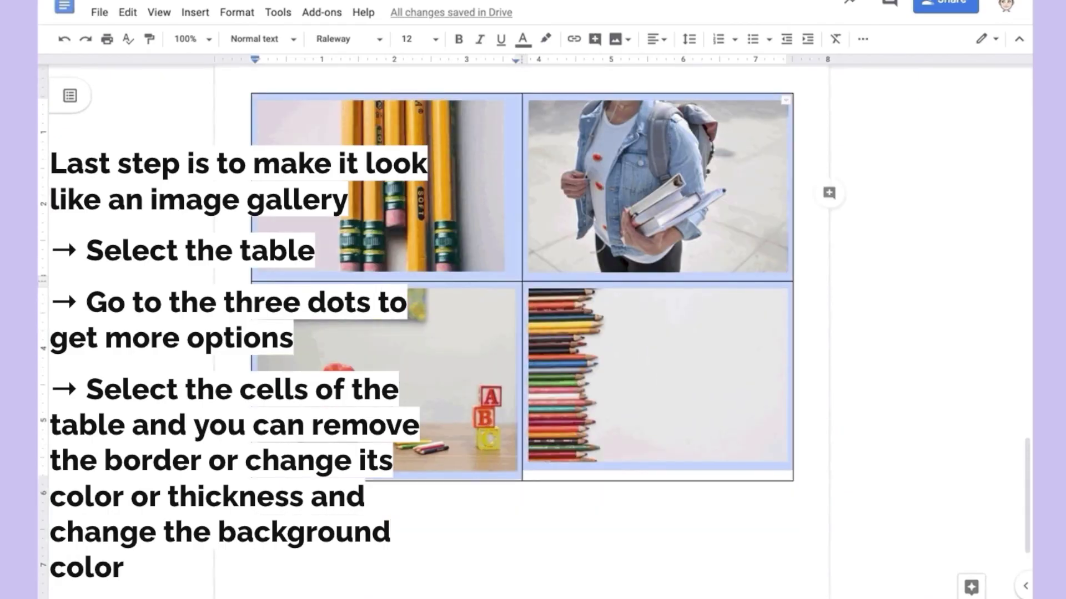
Reapply 0pt table borders and change the cell background to light blue.
click(863, 39)
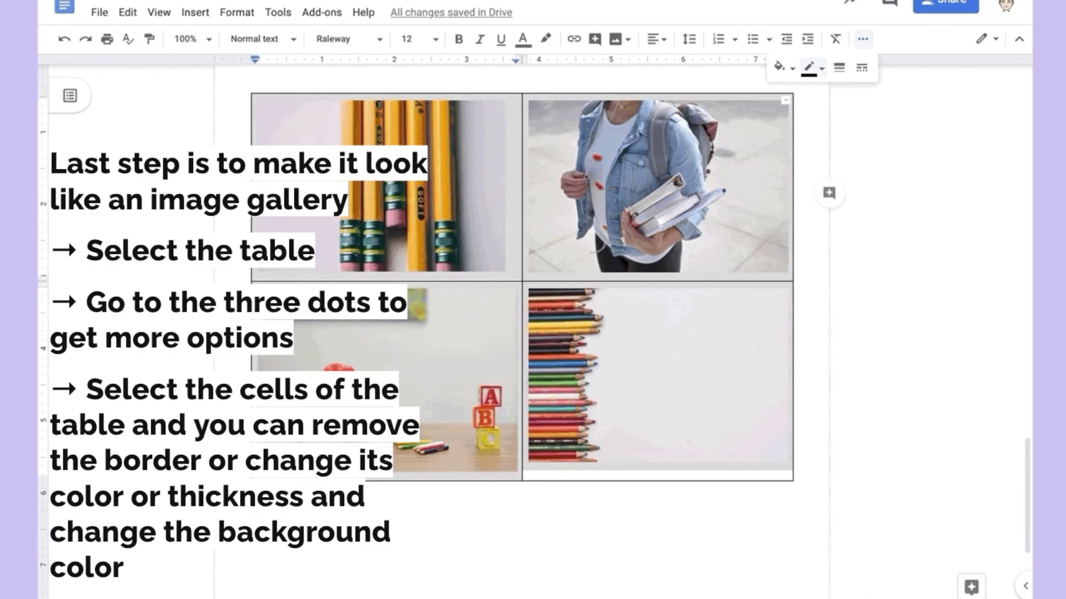
click(839, 67)
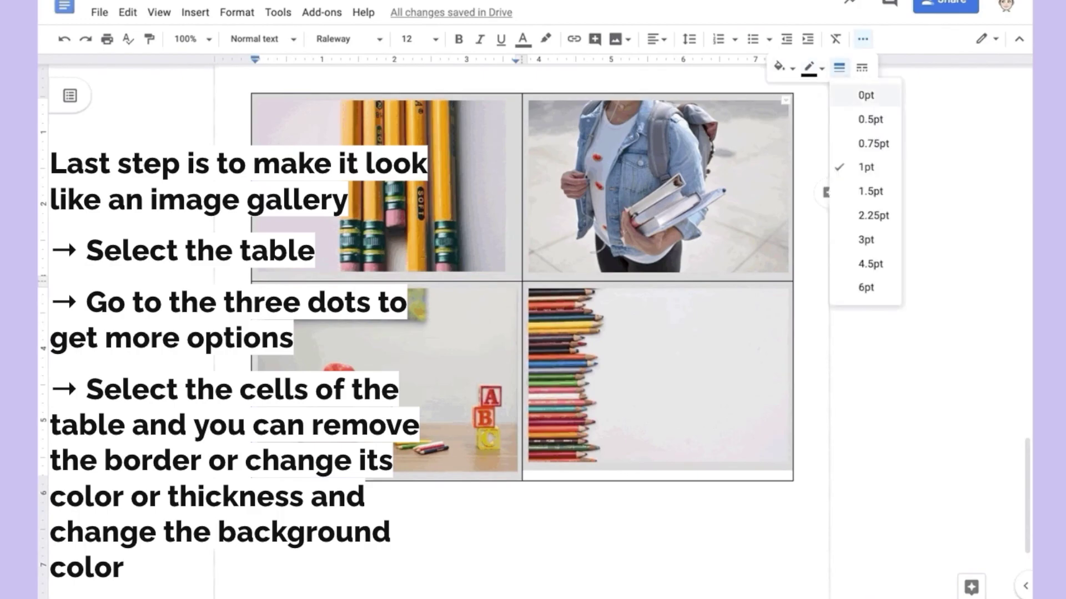
click(863, 95)
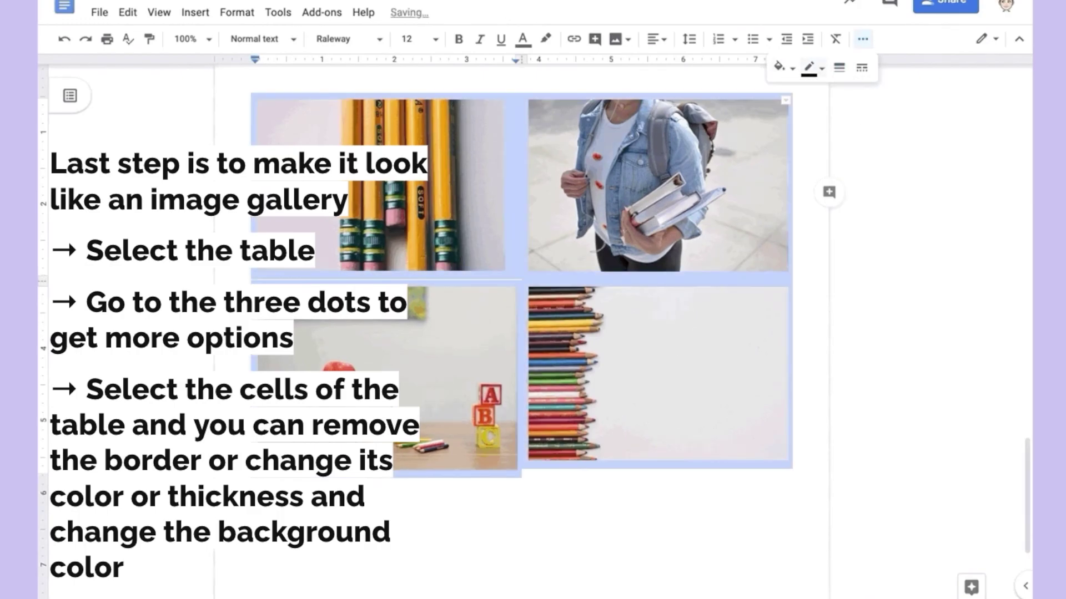
click(780, 67)
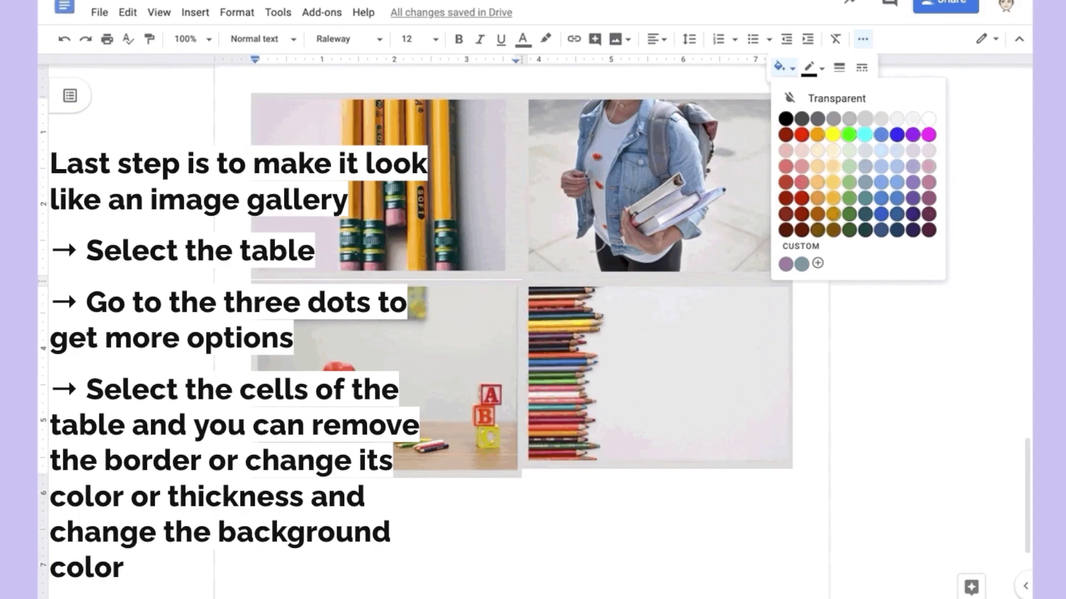
click(881, 150)
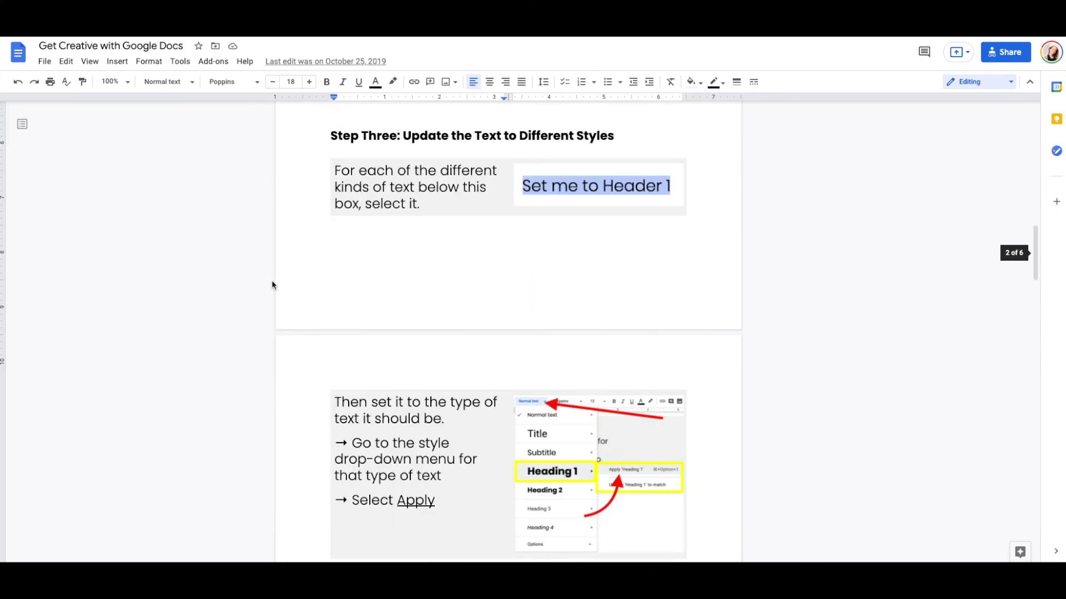
scroll(272, 283, down, 15)
scroll(271, 285, down, 10)
scroll(272, 285, down, 12)
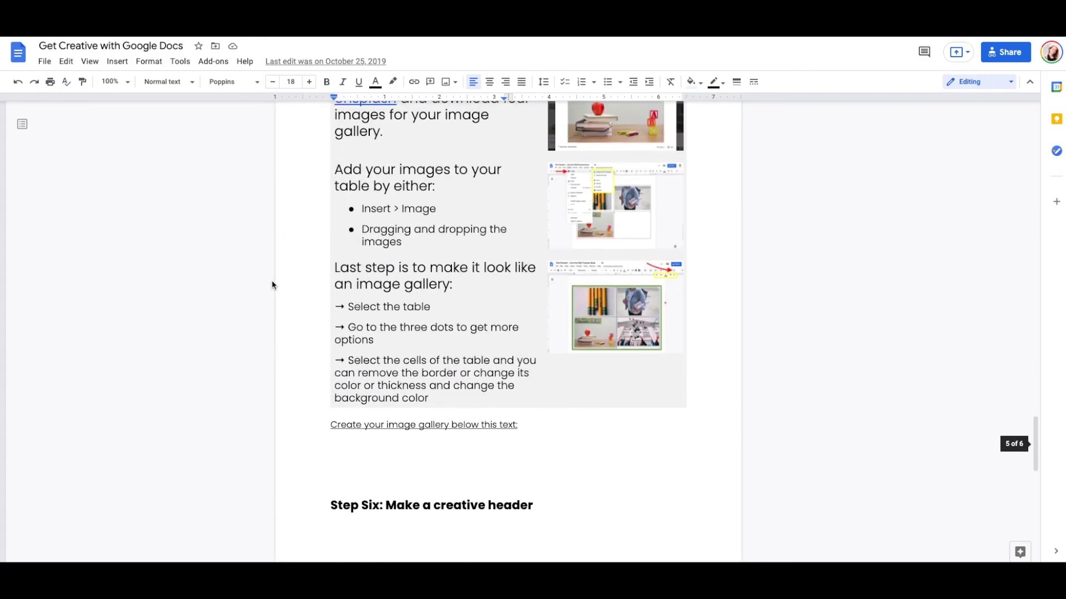
scroll(272, 285, up, 3)
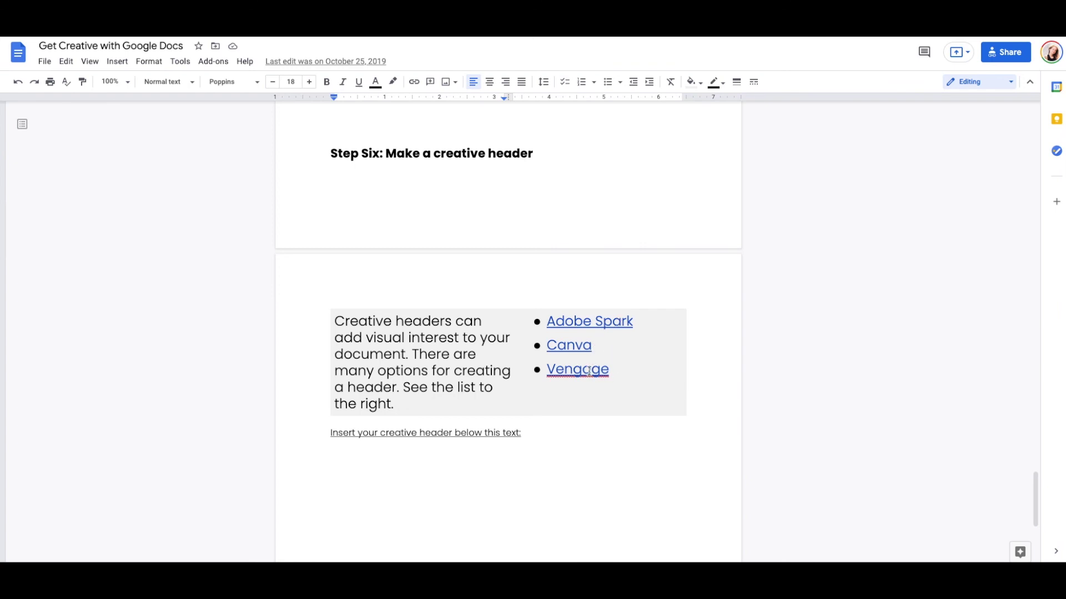
scroll(476, 295, up, 5)
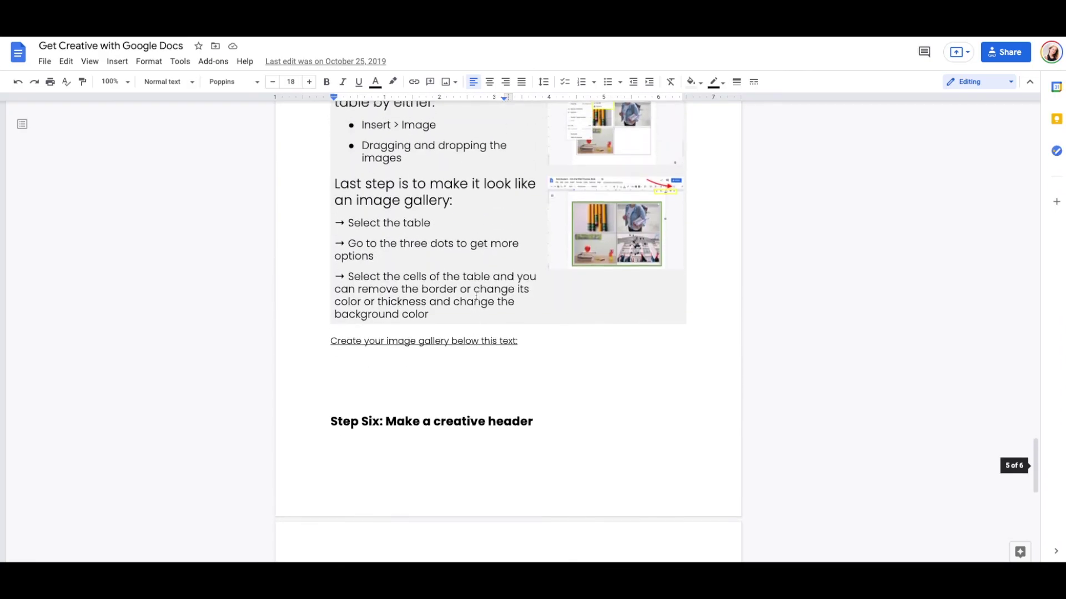
scroll(526, 253, up, 14)
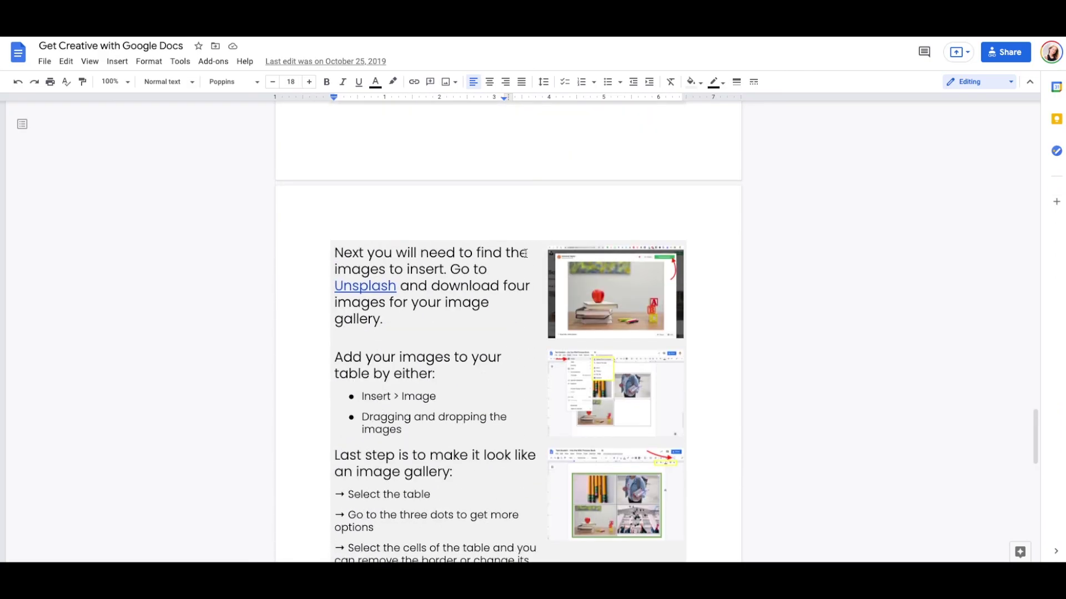
scroll(526, 253, up, 20)
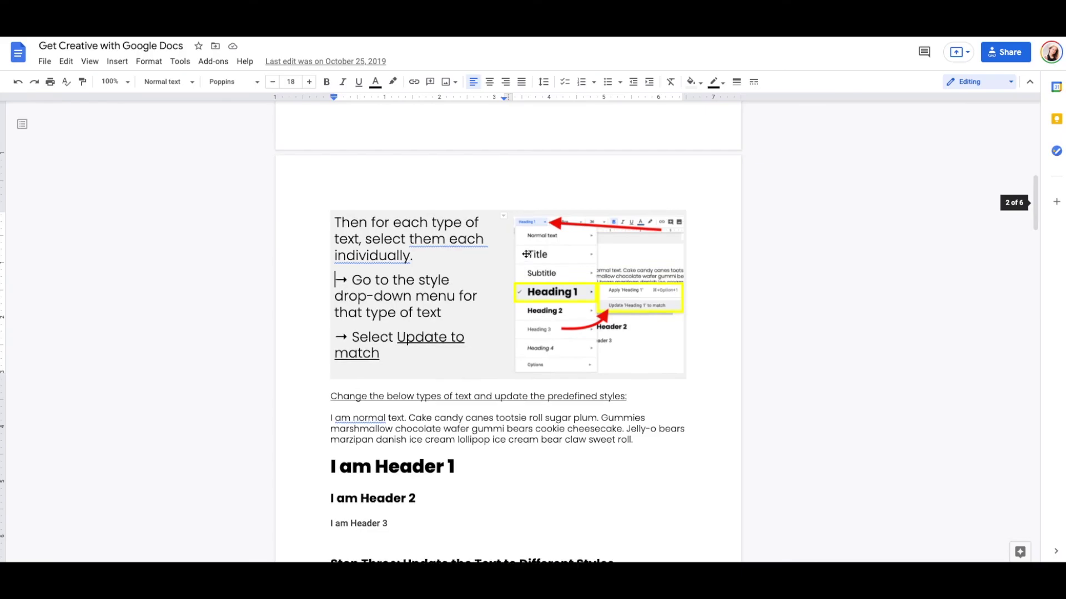
scroll(526, 254, down, 6)
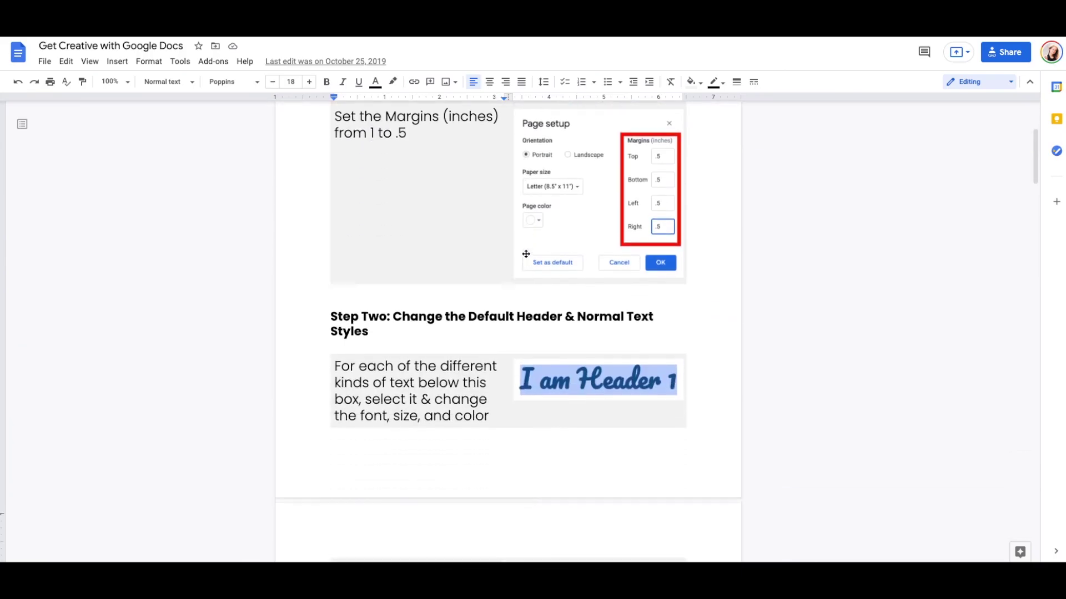